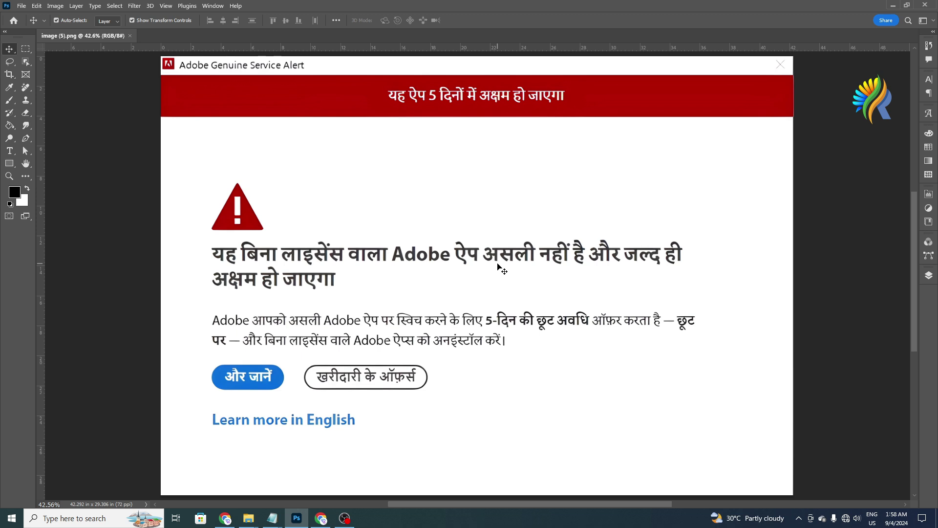
{"action": "left_click", "coordinate": [895, 6]}
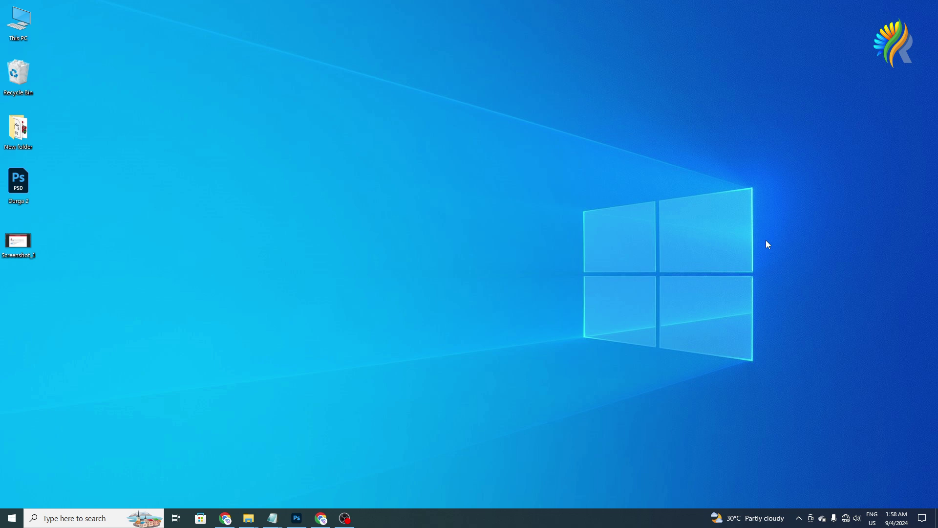
{"action": "left_click", "coordinate": [801, 521]}
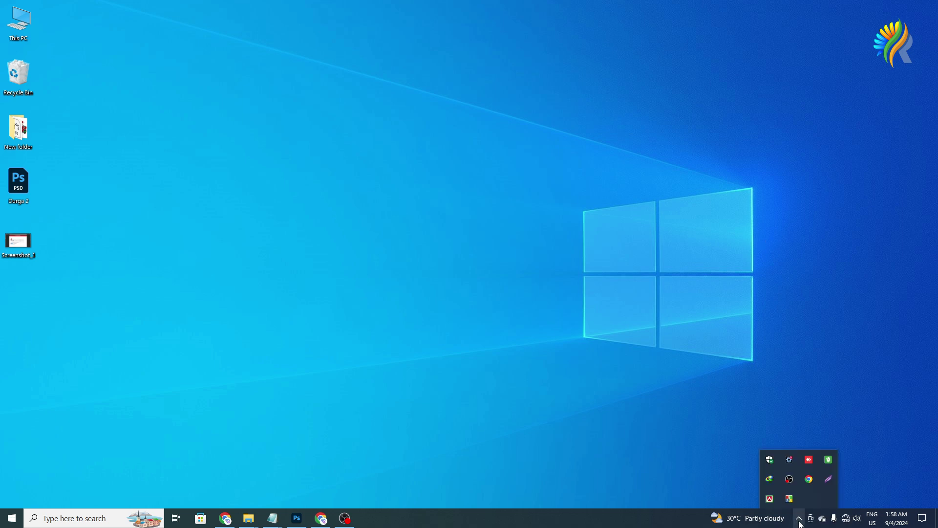
{"action": "right_click", "coordinate": [828, 462]}
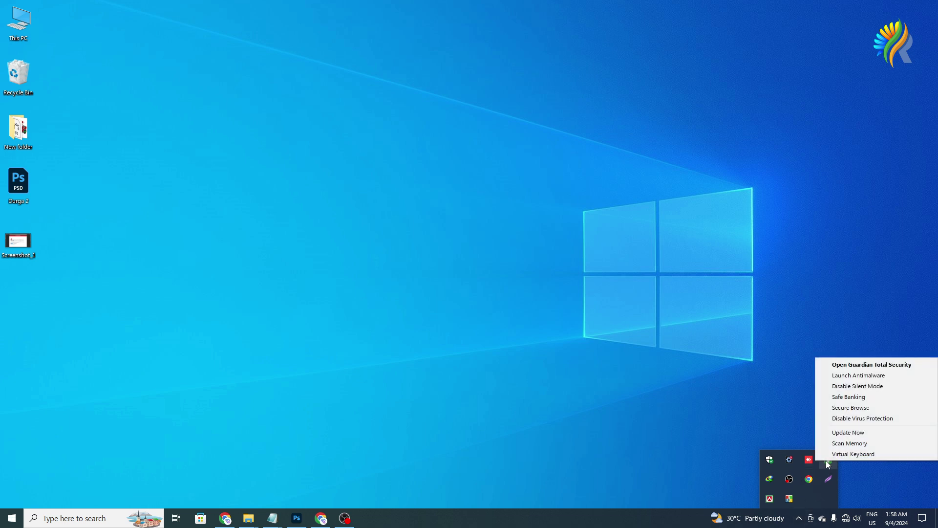
{"action": "left_click", "coordinate": [870, 418]}
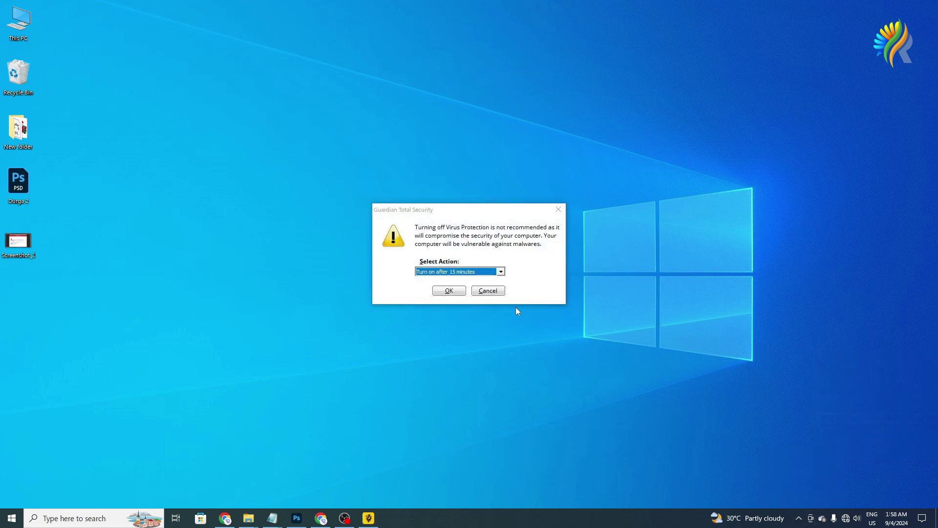
{"action": "left_click", "coordinate": [501, 271]}
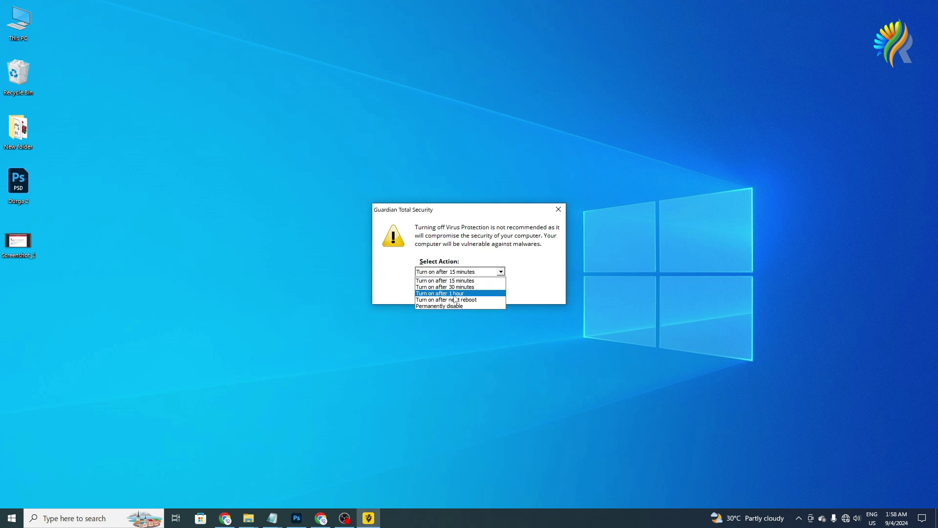
{"action": "left_click", "coordinate": [549, 273]}
{"action": "left_click", "coordinate": [562, 212]}
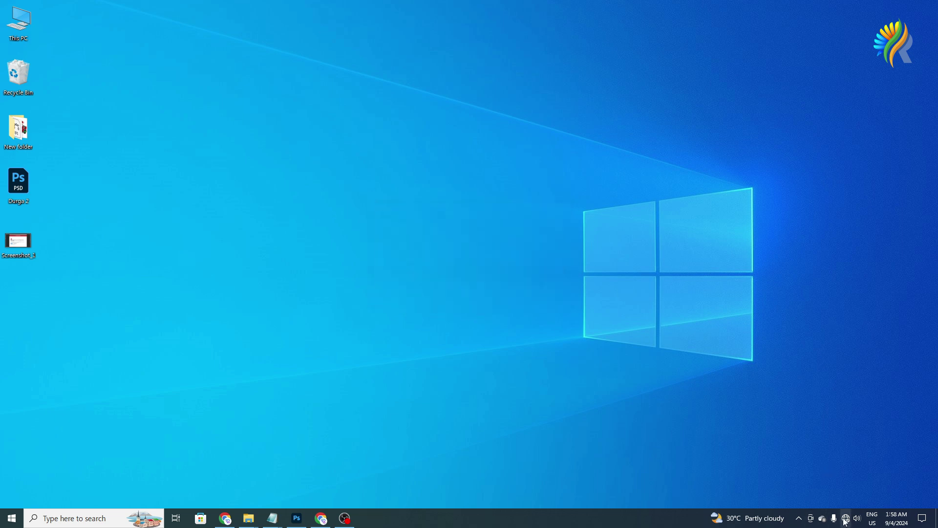
Step: Turn off cloud-delivered protection, automatic sample submission and Tamper Protection in the Windows Security virus and threat protection settings
{"action": "left_click", "coordinate": [801, 519]}
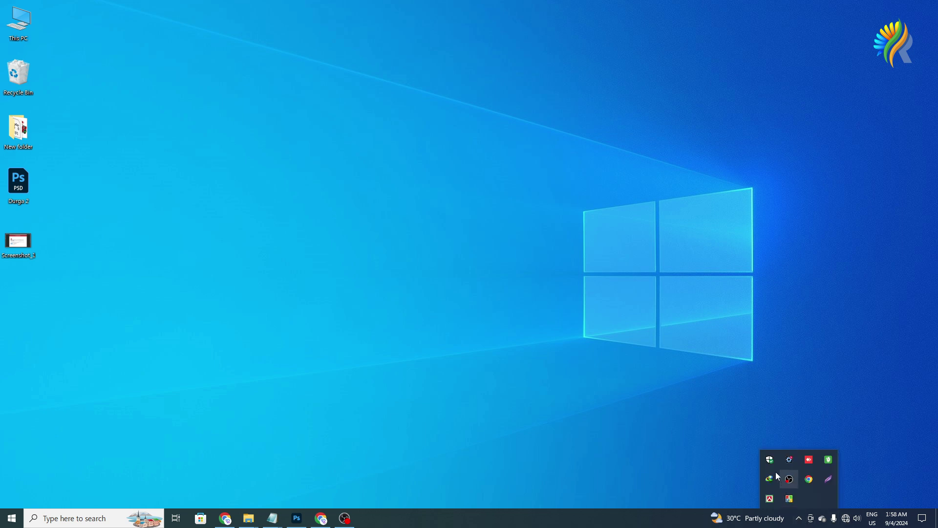
{"action": "left_click", "coordinate": [769, 459]}
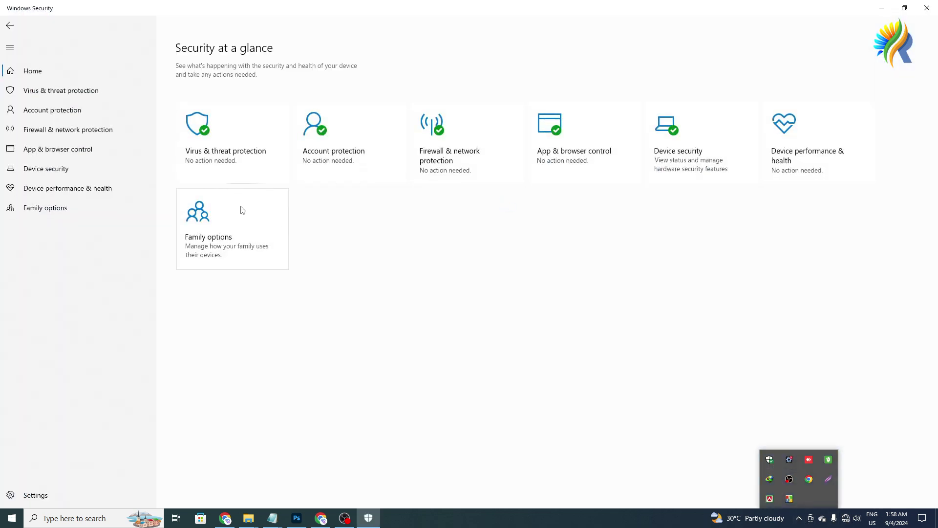
{"action": "left_click", "coordinate": [225, 155]}
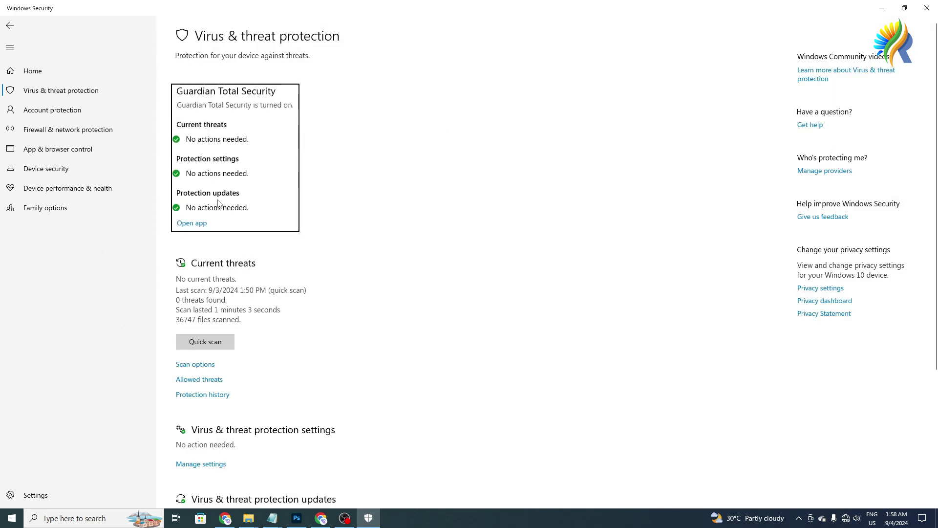
{"action": "scroll", "coordinate": [228, 313], "scroll_direction": "down", "scroll_amount": 3}
{"action": "scroll", "coordinate": [228, 313], "scroll_direction": "down", "scroll_amount": 2}
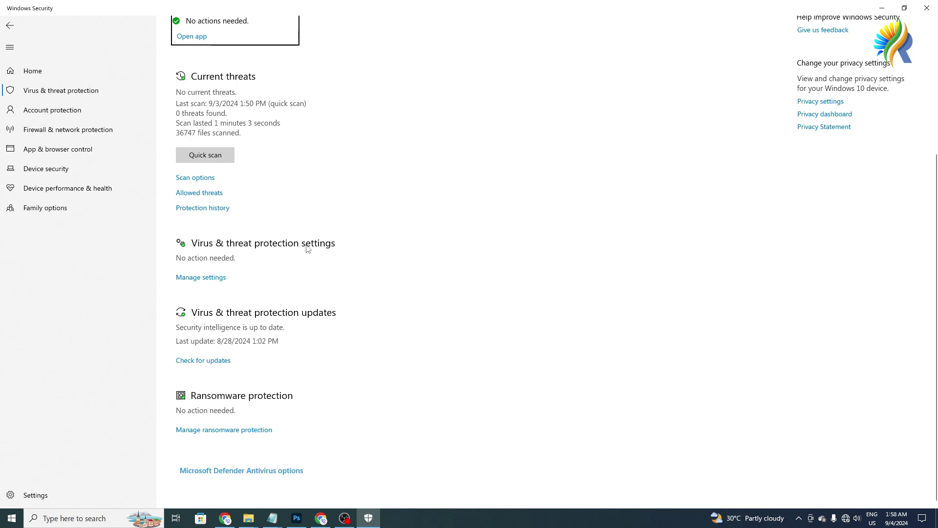
{"action": "left_click", "coordinate": [201, 283]}
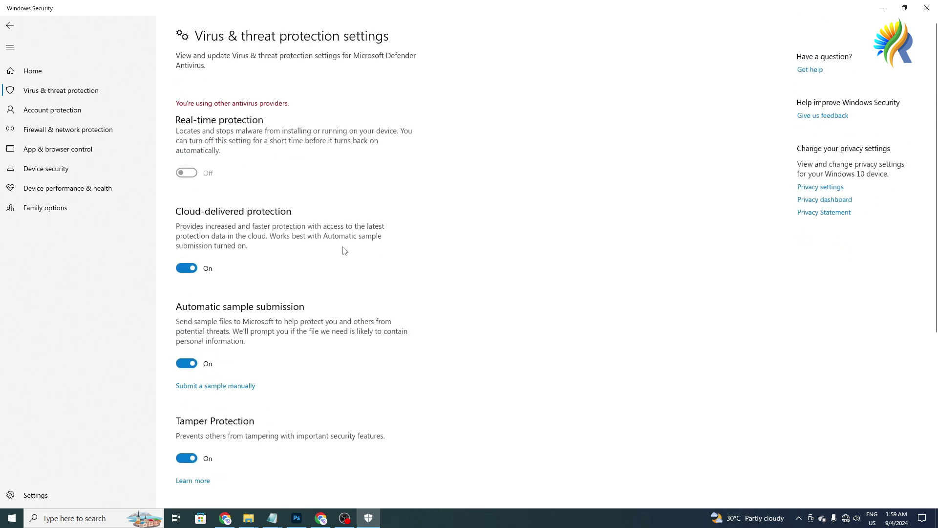
{"action": "scroll", "coordinate": [324, 252], "scroll_direction": "down", "scroll_amount": 2}
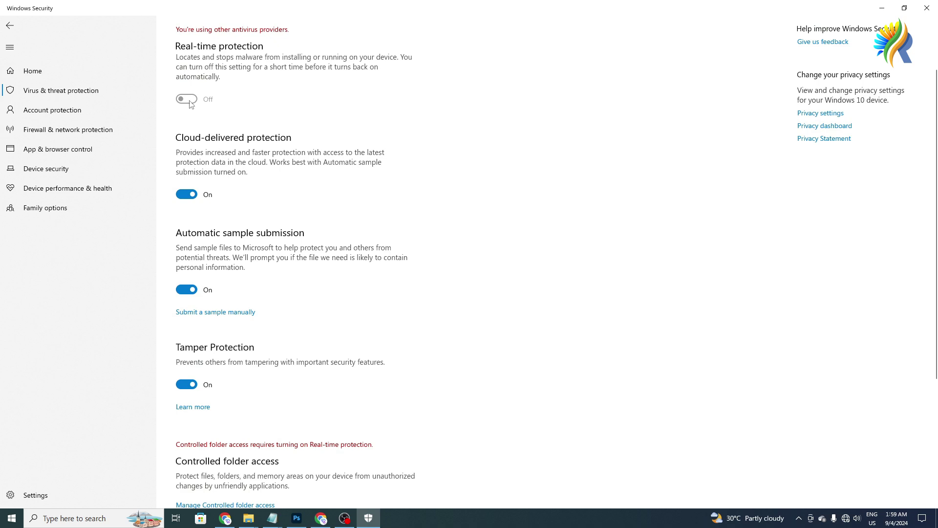
{"action": "scroll", "coordinate": [193, 114], "scroll_direction": "up", "scroll_amount": 2}
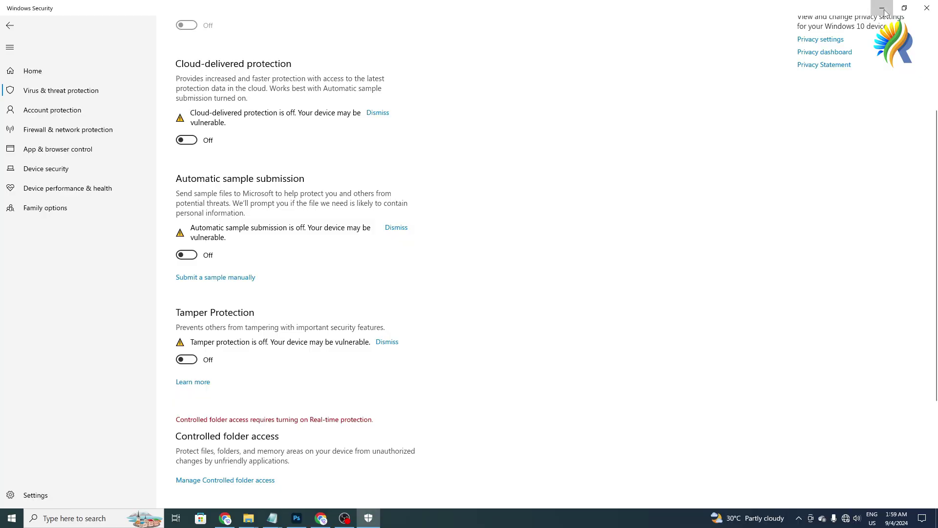
{"action": "left_click", "coordinate": [884, 7]}
{"action": "right_click", "coordinate": [606, 208]}
{"action": "left_click", "coordinate": [606, 214]}
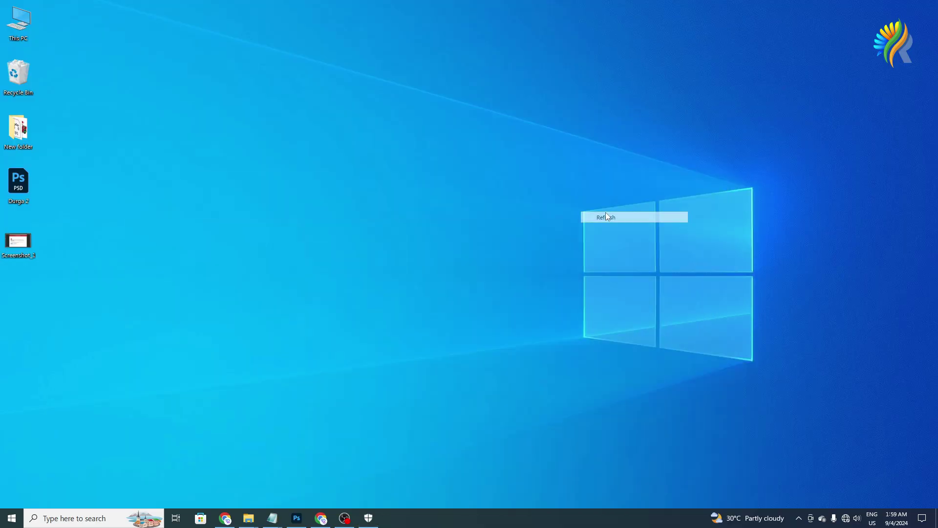
Step: Open the advanced settings of Windows Firewall from the Network & Internet settings and bring that window into full view
{"action": "left_click", "coordinate": [12, 518]}
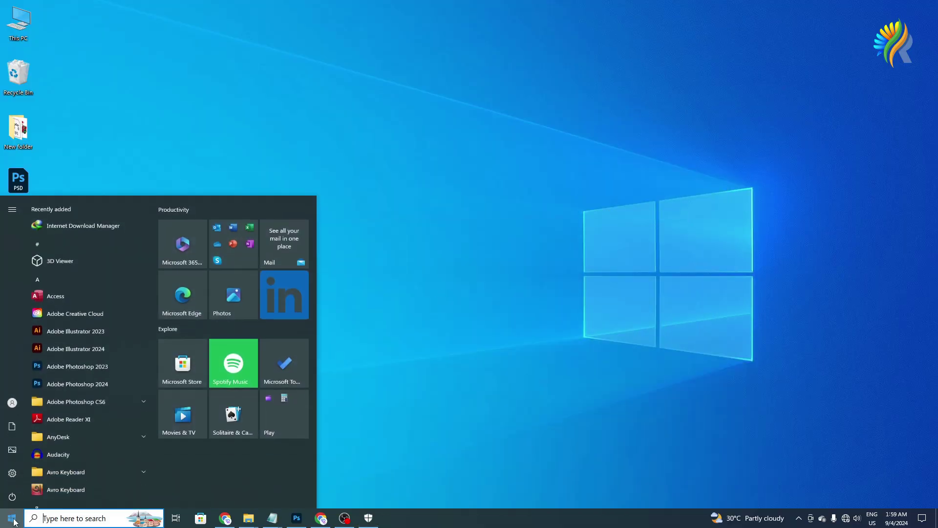
{"action": "left_click", "coordinate": [15, 477]}
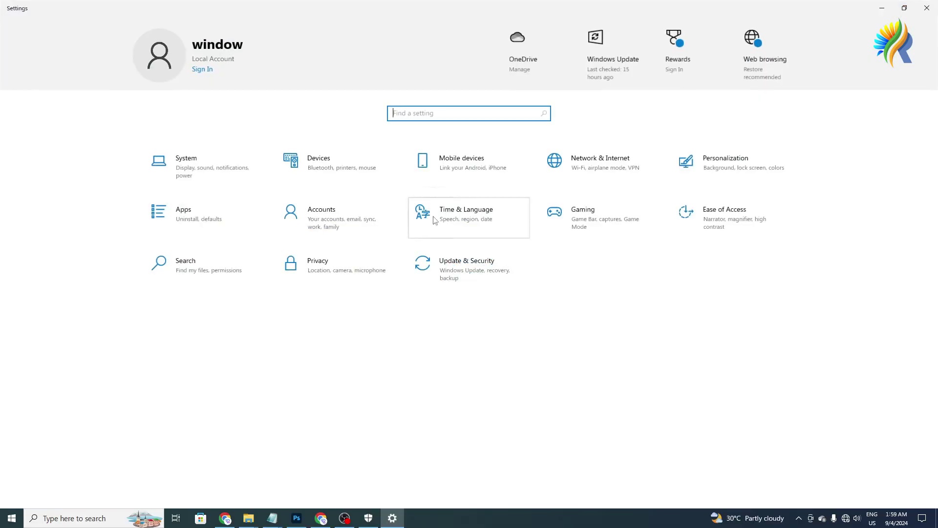
{"action": "left_click", "coordinate": [609, 172]}
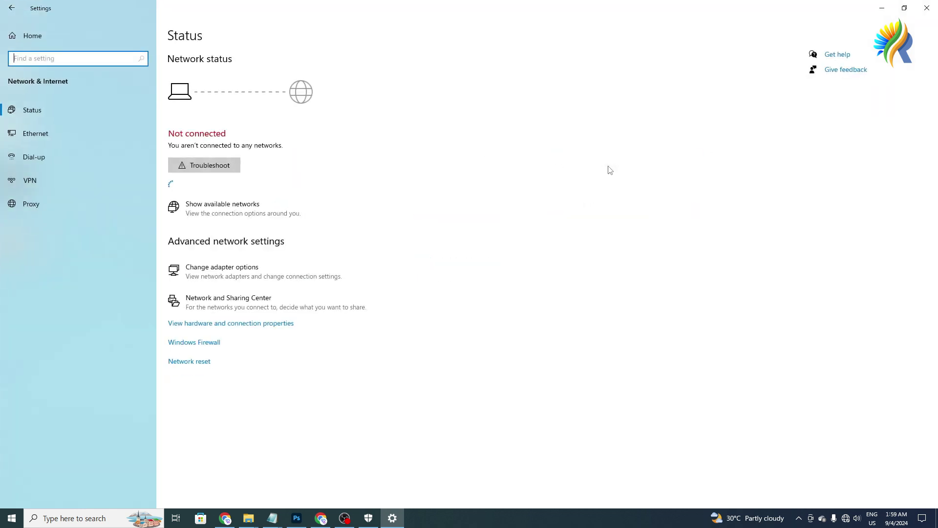
{"action": "left_click", "coordinate": [203, 347]}
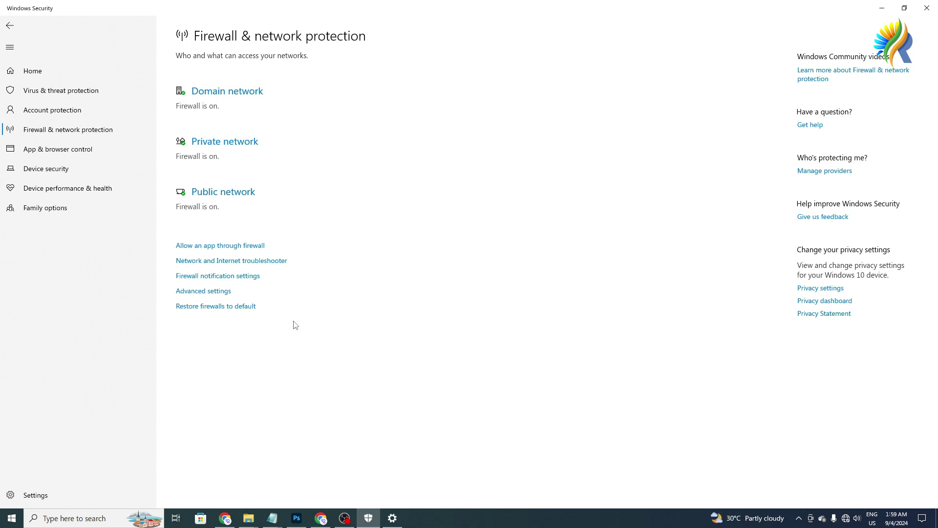
{"action": "left_click", "coordinate": [221, 292]}
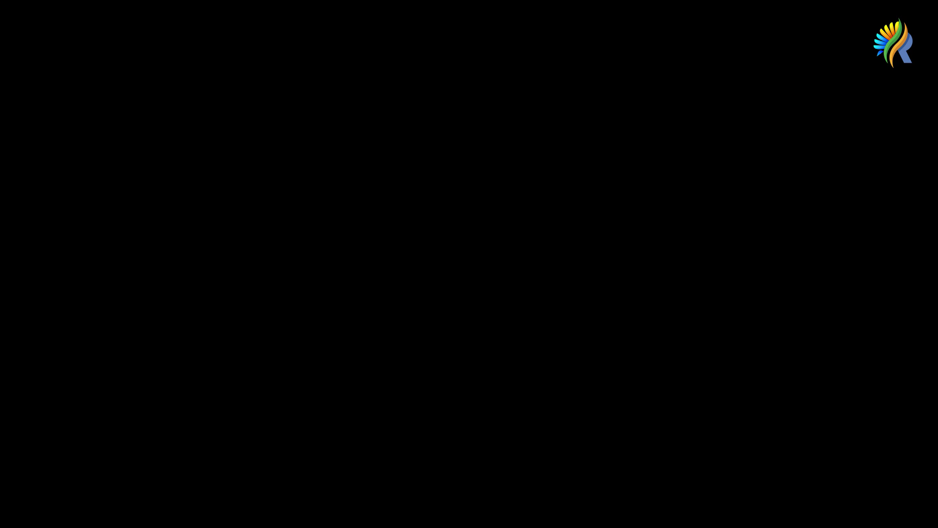
{"action": "left_click", "coordinate": [415, 324]}
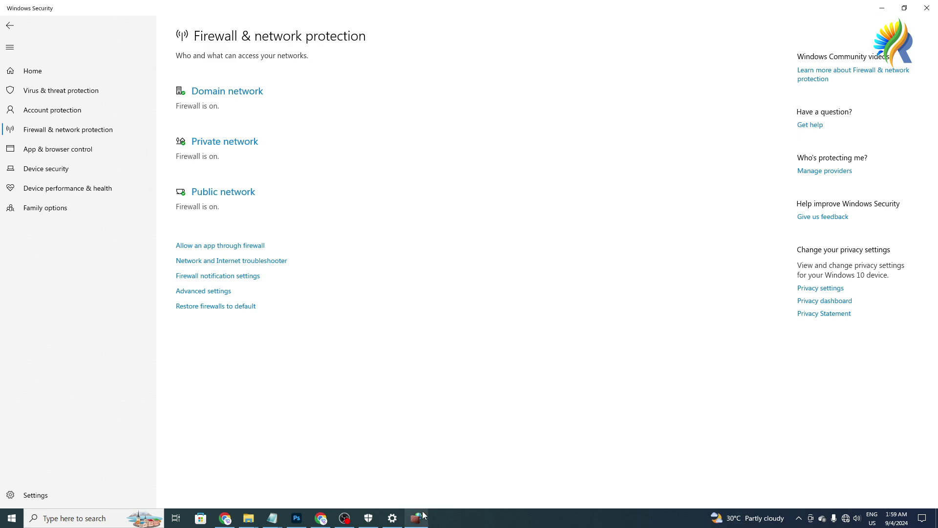
{"action": "mouse_move", "coordinate": [415, 519]}
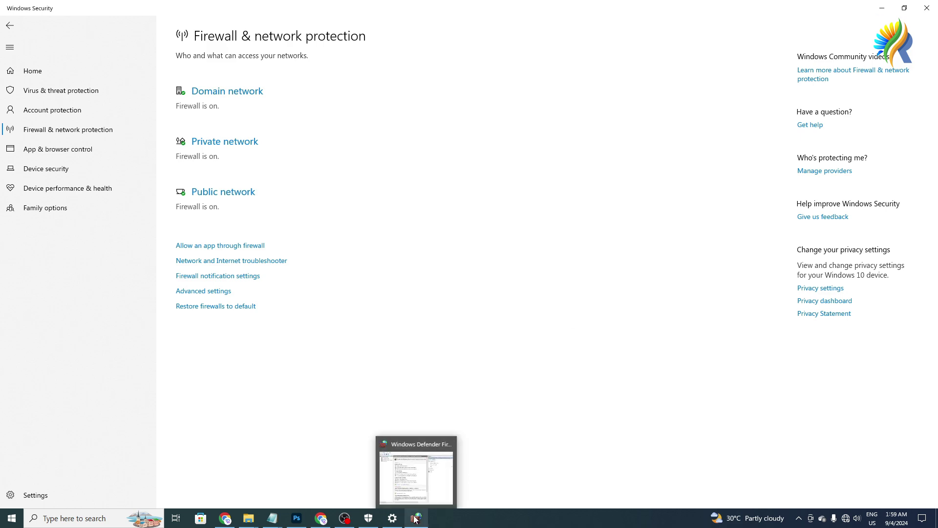
{"action": "left_click", "coordinate": [886, 13]}
{"action": "left_click_drag", "start_coordinate": [306, 30], "coordinate": [528, 39]}
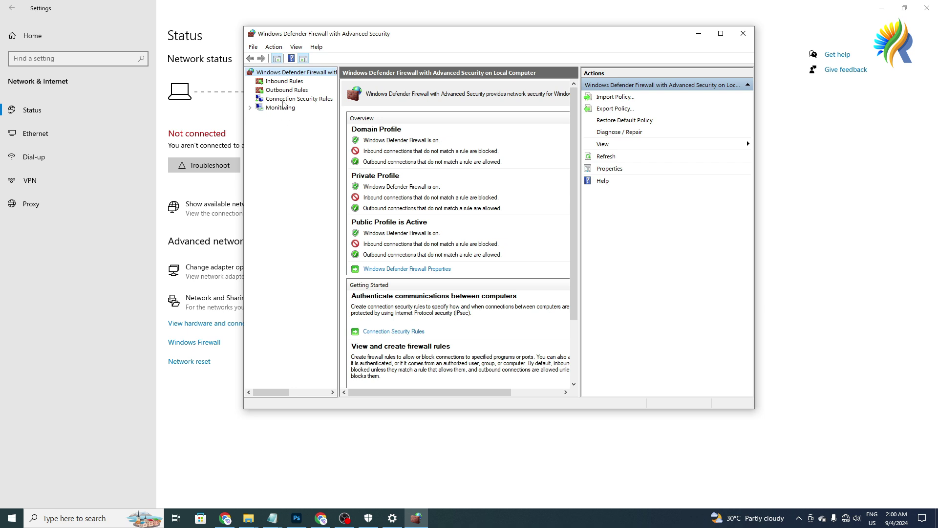
Step: Start a new outbound firewall rule of the Program type
{"action": "left_click", "coordinate": [286, 89]}
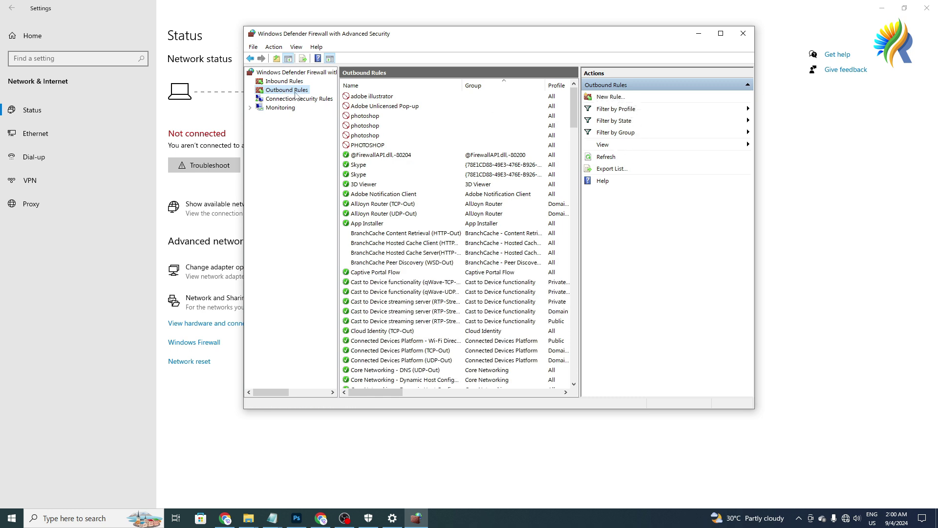
{"action": "left_click", "coordinate": [610, 100]}
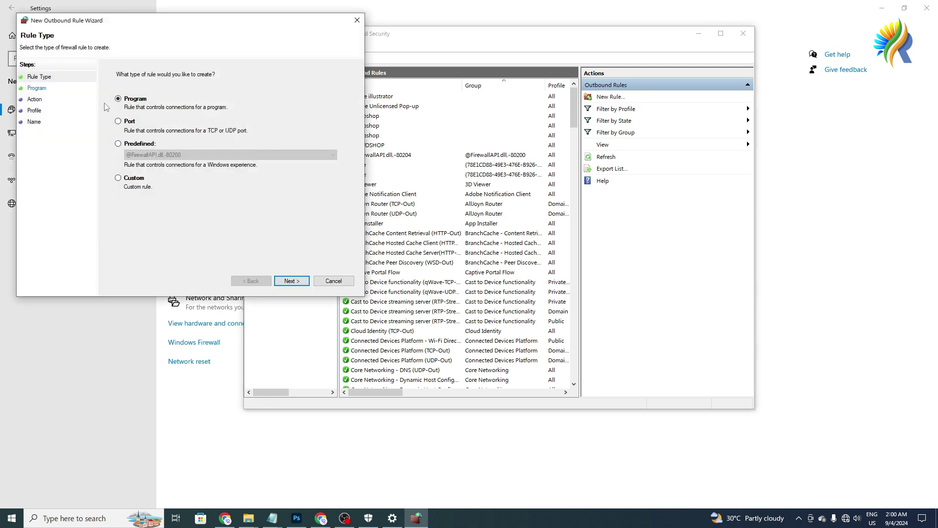
{"action": "left_click_drag", "start_coordinate": [161, 22], "coordinate": [362, 46]}
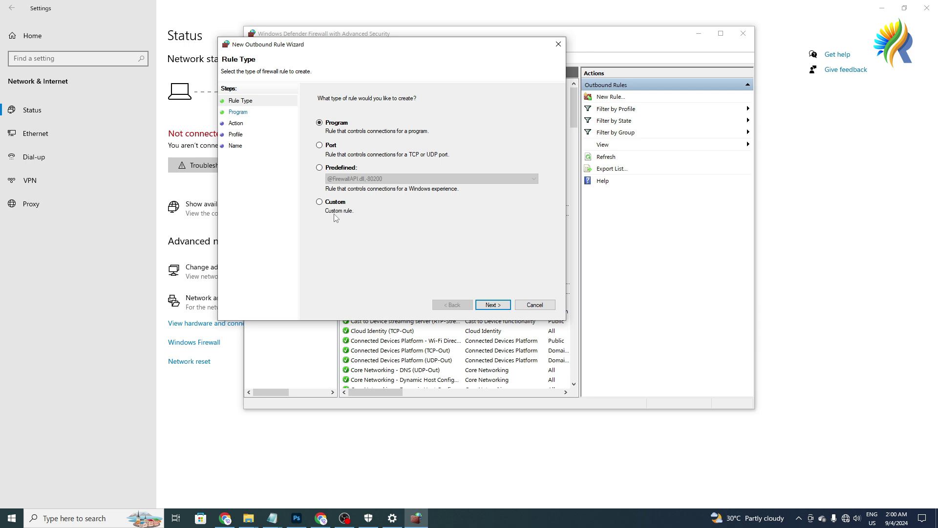
{"action": "left_click", "coordinate": [491, 305]}
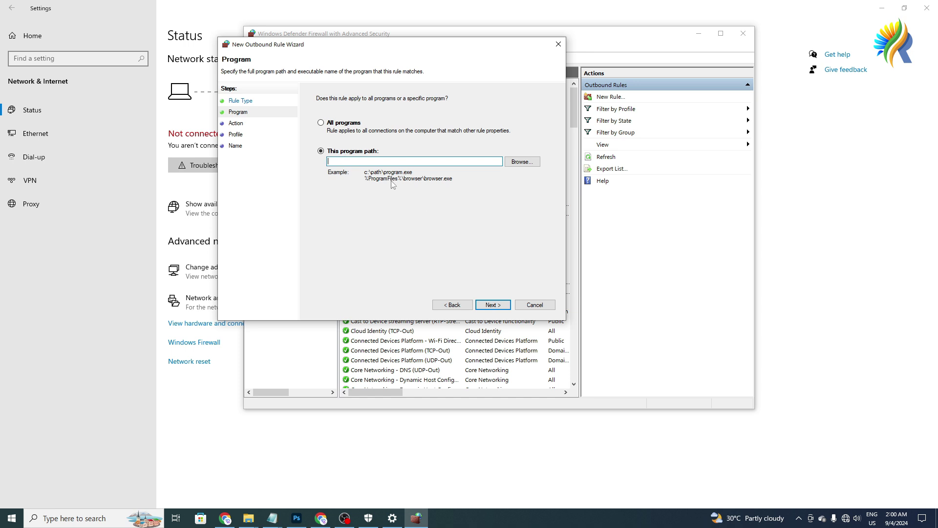
Step: Browse for the outbound rule's program path to the Adobe Photoshop 2024 folder under Program Files\Adobe on Local Disk (C:)
{"action": "left_click", "coordinate": [524, 164]}
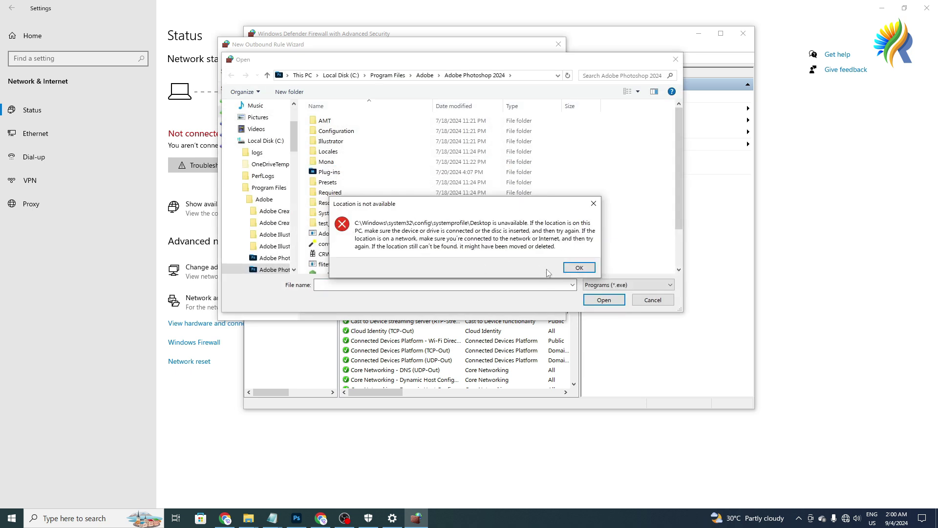
{"action": "left_click", "coordinate": [578, 268]}
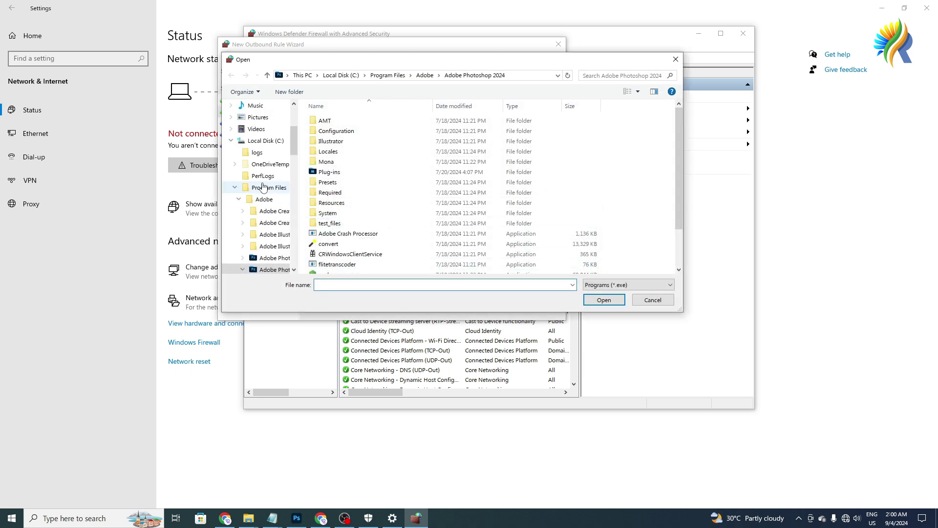
{"action": "scroll", "coordinate": [293, 149], "scroll_direction": "up", "scroll_amount": 3}
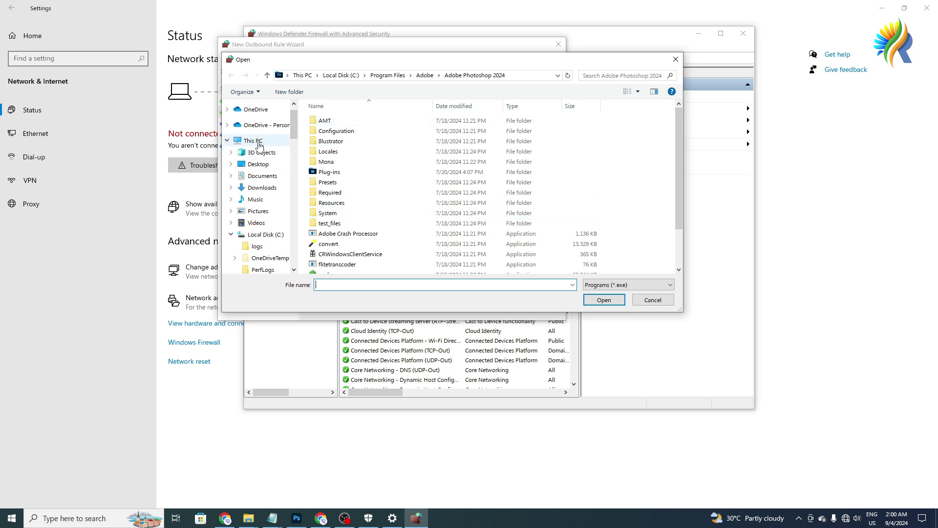
{"action": "scroll", "coordinate": [553, 246], "scroll_direction": "down", "scroll_amount": 2}
{"action": "scroll", "coordinate": [516, 252], "scroll_direction": "up", "scroll_amount": 2}
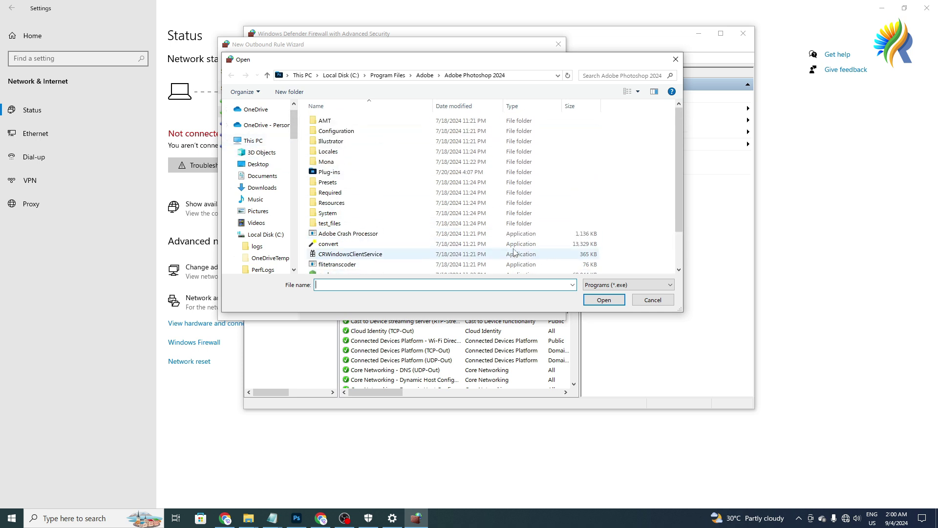
{"action": "left_click", "coordinate": [262, 142]}
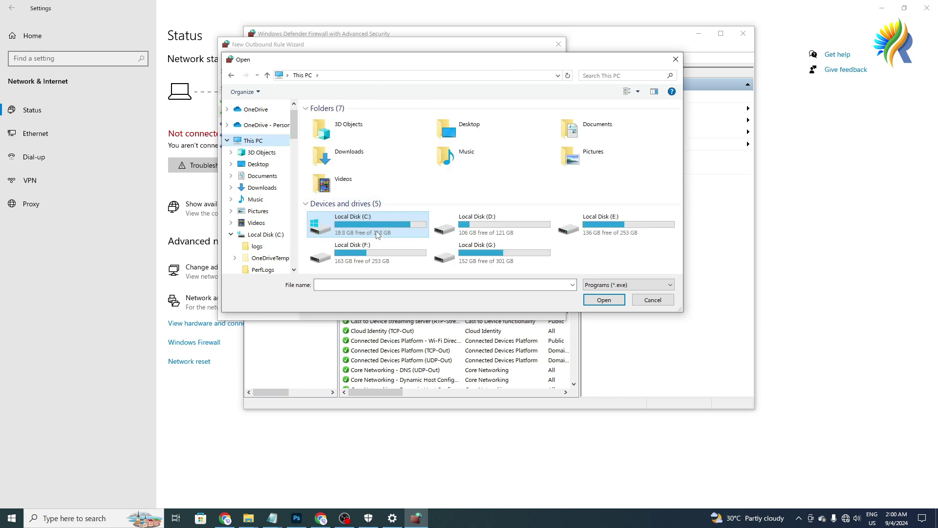
{"action": "double_click", "coordinate": [378, 236]}
{"action": "double_click", "coordinate": [416, 151]}
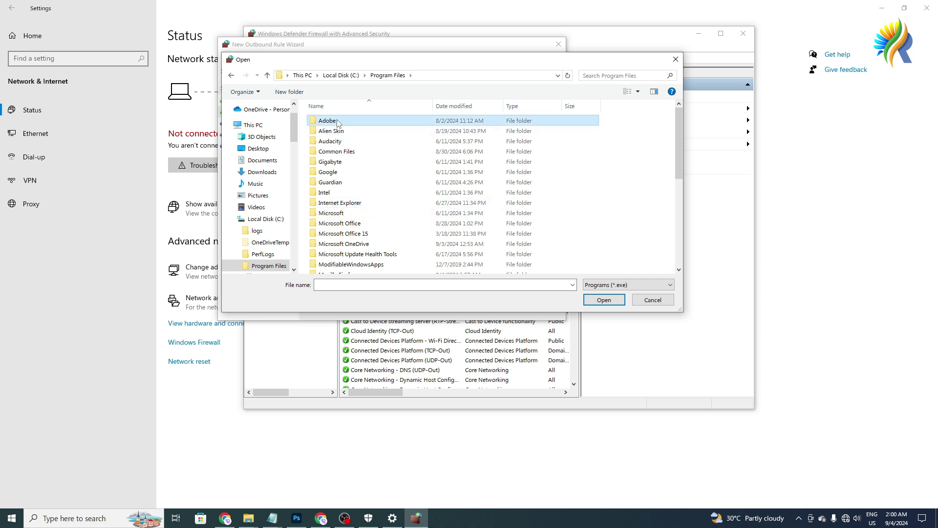
{"action": "double_click", "coordinate": [358, 121]}
{"action": "double_click", "coordinate": [356, 173]}
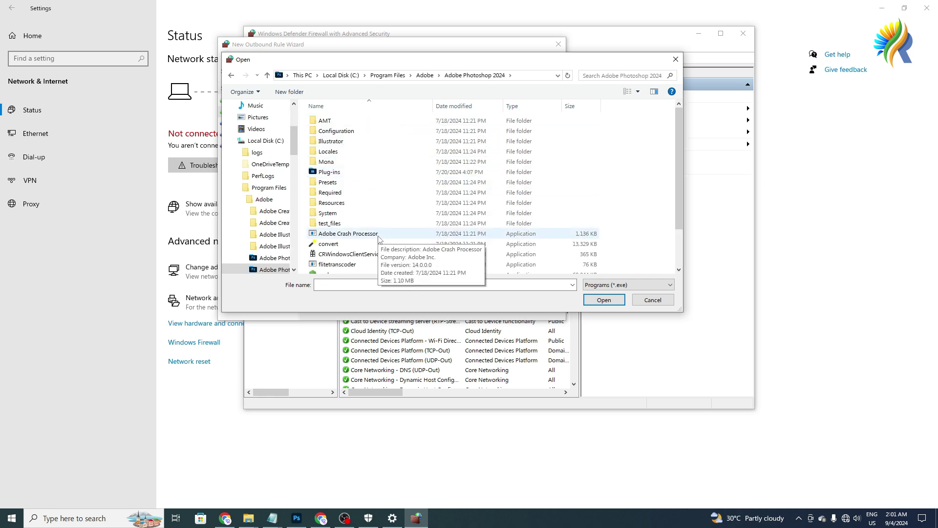
Step: Pick the Photoshop application as the outbound rule's program and continue to the rule action
{"action": "scroll", "coordinate": [380, 239], "scroll_direction": "down", "scroll_amount": 1}
{"action": "scroll", "coordinate": [371, 239], "scroll_direction": "up", "scroll_amount": 1}
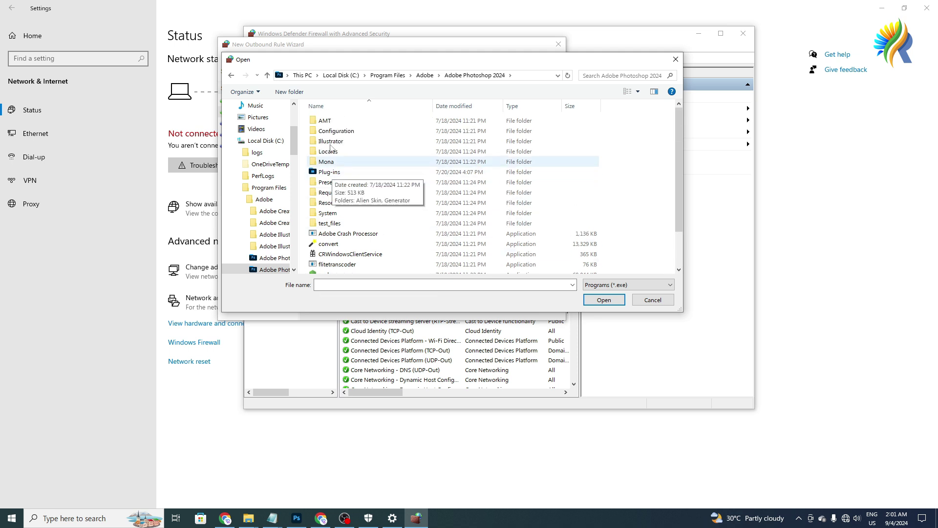
{"action": "scroll", "coordinate": [326, 246], "scroll_direction": "down", "scroll_amount": 2}
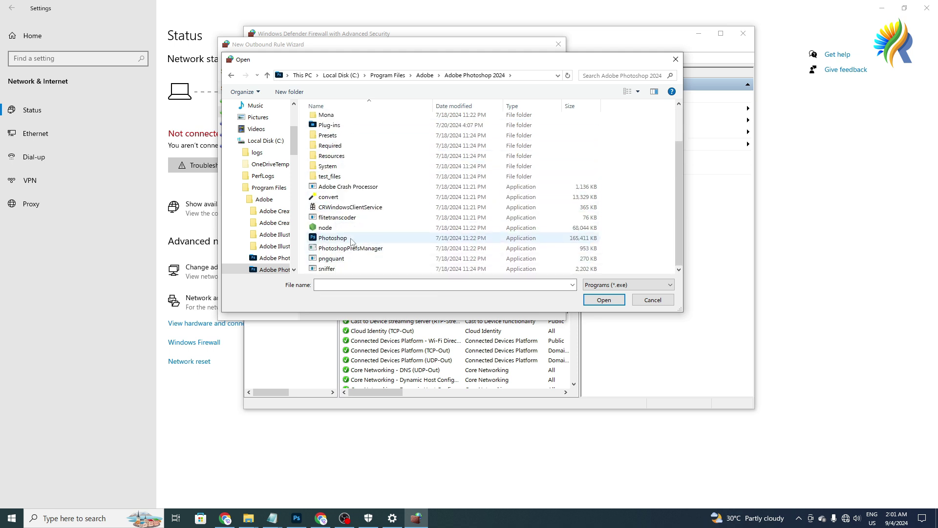
{"action": "left_click", "coordinate": [352, 241]}
{"action": "left_click", "coordinate": [601, 300]}
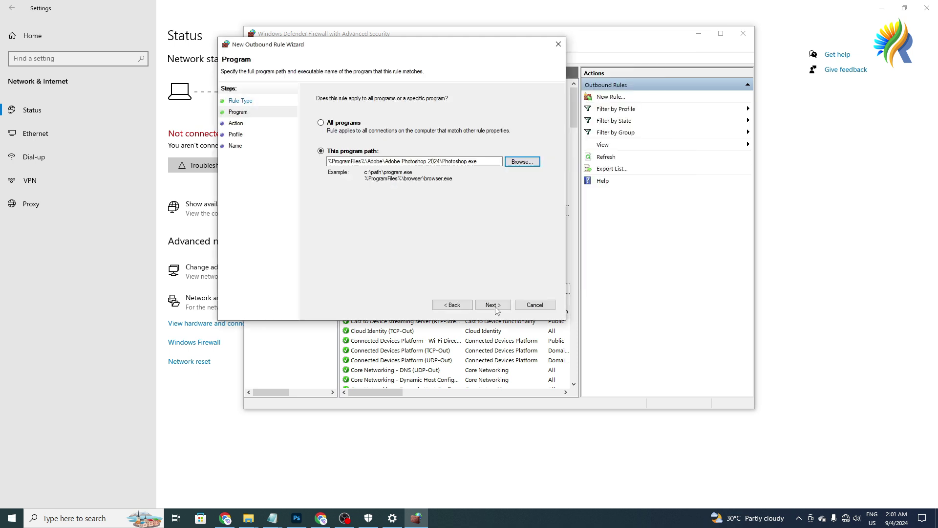
{"action": "left_click", "coordinate": [494, 306]}
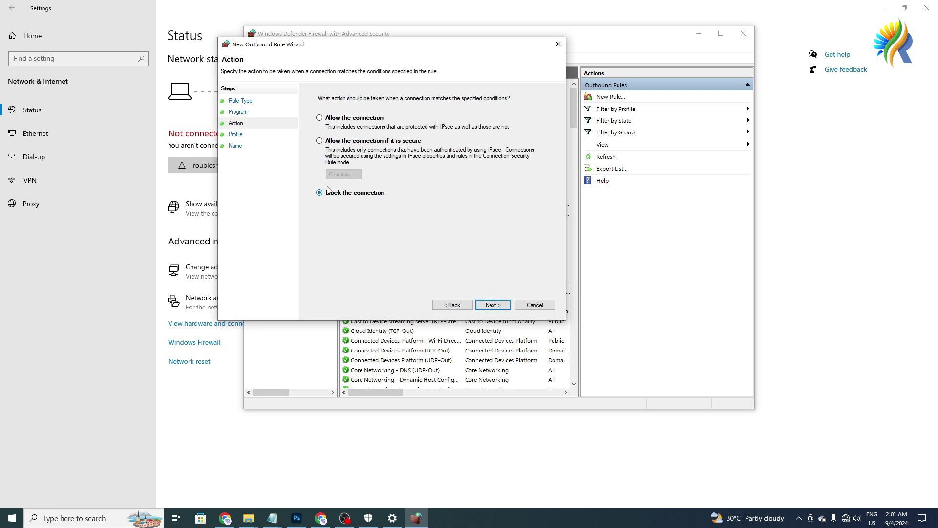
Step: Set the outbound rule to block the connection for all profiles and create it with the name photoshop and description hello
{"action": "left_click", "coordinate": [322, 118]}
{"action": "left_click", "coordinate": [494, 307]}
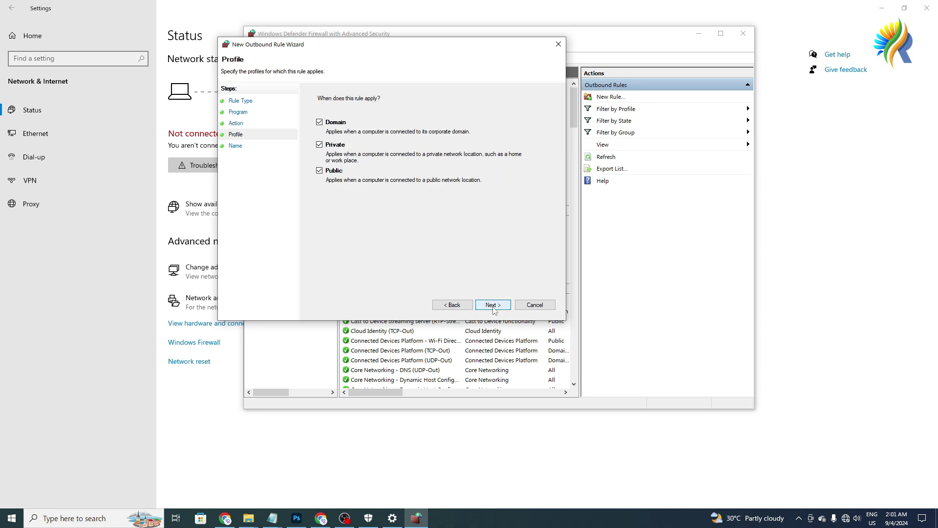
{"action": "left_click", "coordinate": [493, 305]}
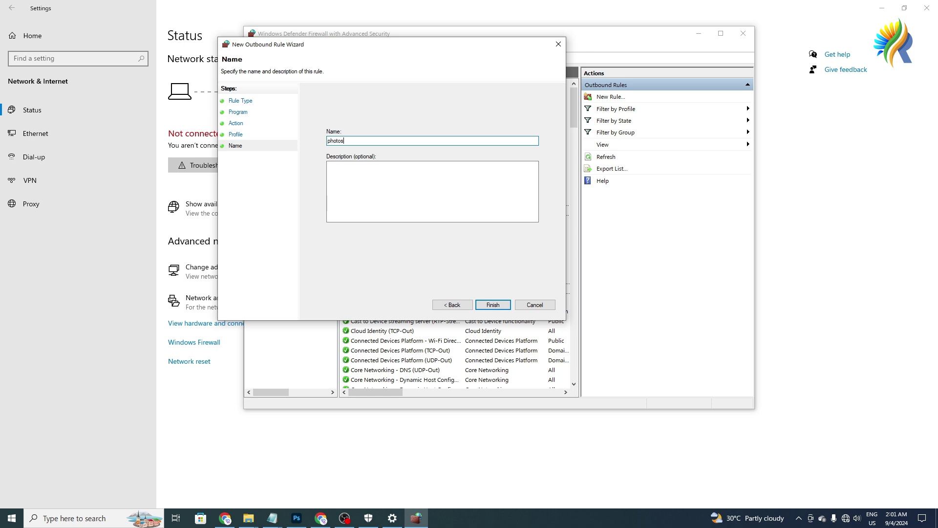
{"action": "left_click", "coordinate": [364, 171]}
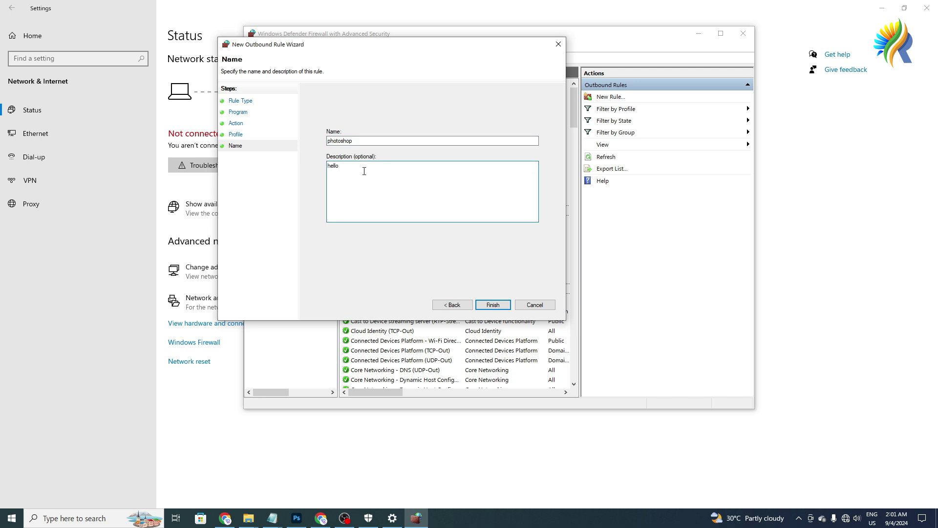
{"action": "left_click", "coordinate": [492, 304]}
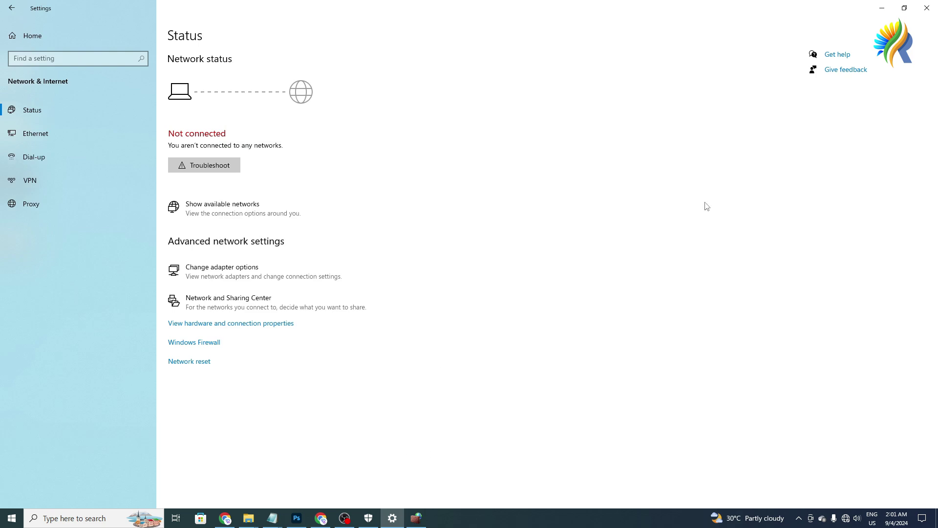
Step: Minimise the Settings window and start a new inbound firewall rule of the Program type
{"action": "left_click", "coordinate": [877, 14]}
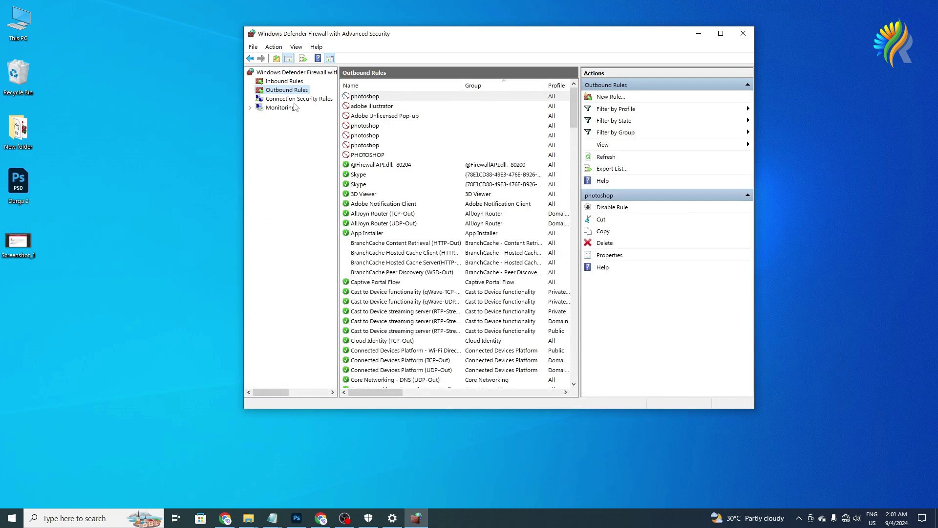
{"action": "left_click", "coordinate": [277, 82]}
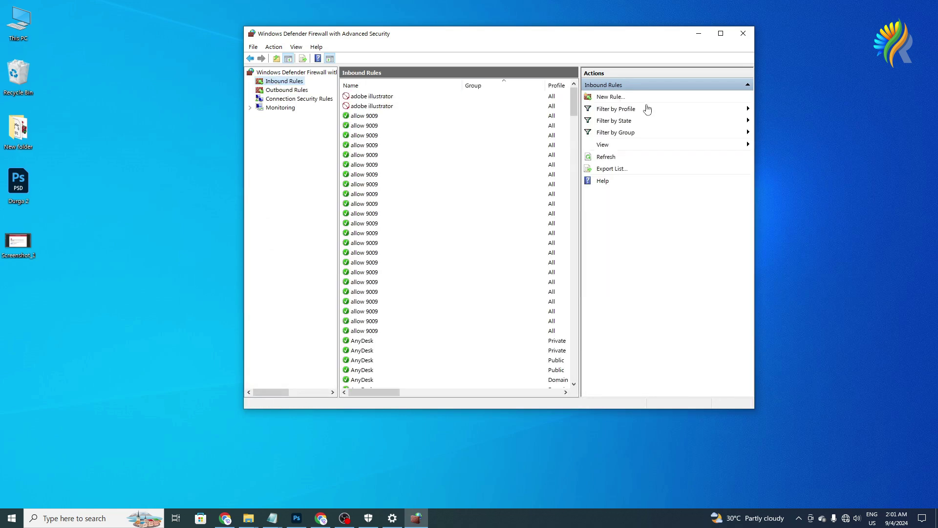
{"action": "left_click", "coordinate": [611, 97]}
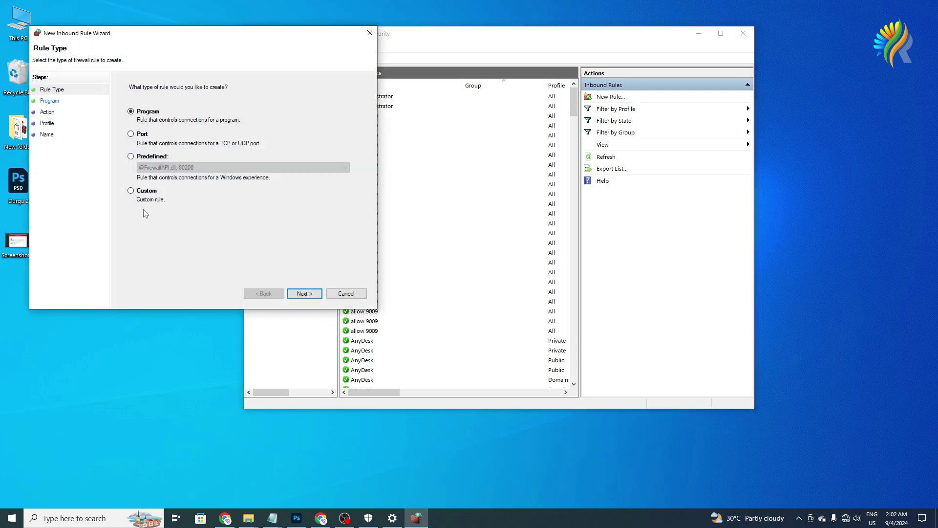
{"action": "left_click", "coordinate": [305, 294]}
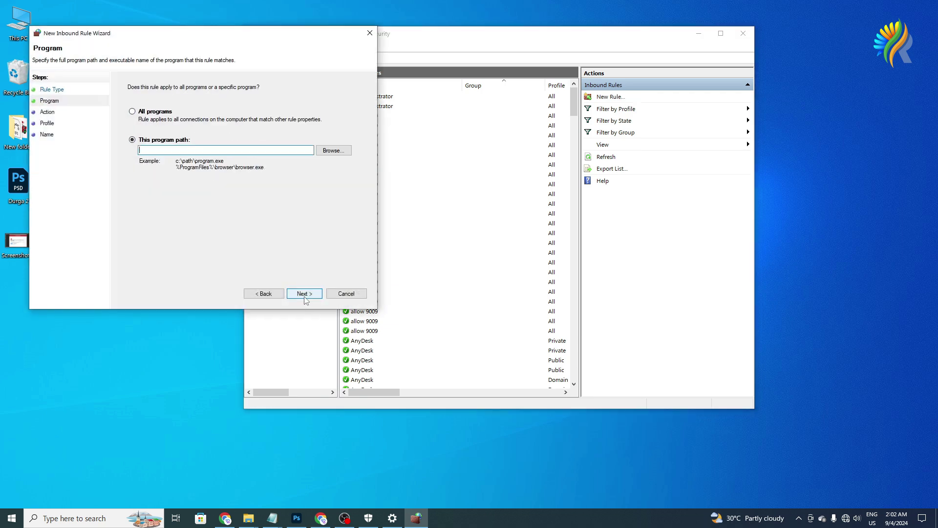
Step: Set the inbound rule's program path to the Photoshop application in the Adobe Photoshop 2024 folder
{"action": "left_click", "coordinate": [332, 153]}
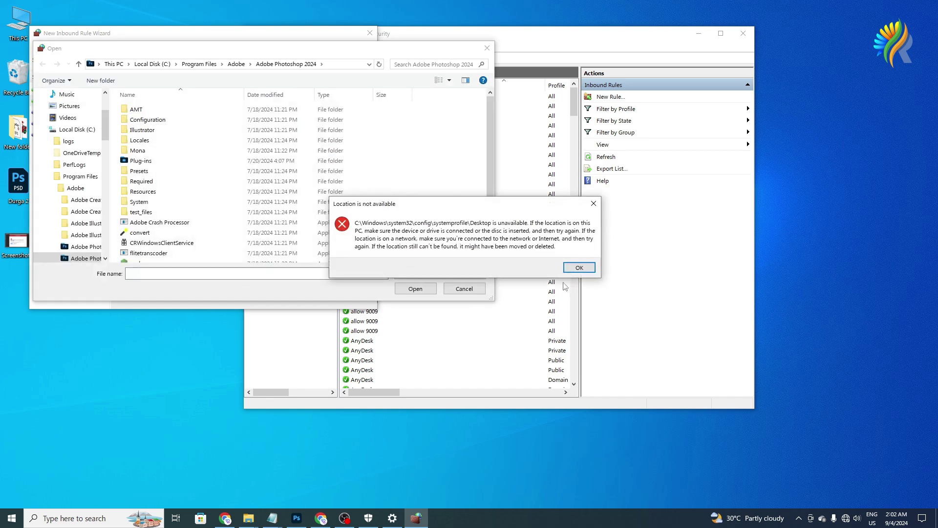
{"action": "left_click", "coordinate": [579, 267]}
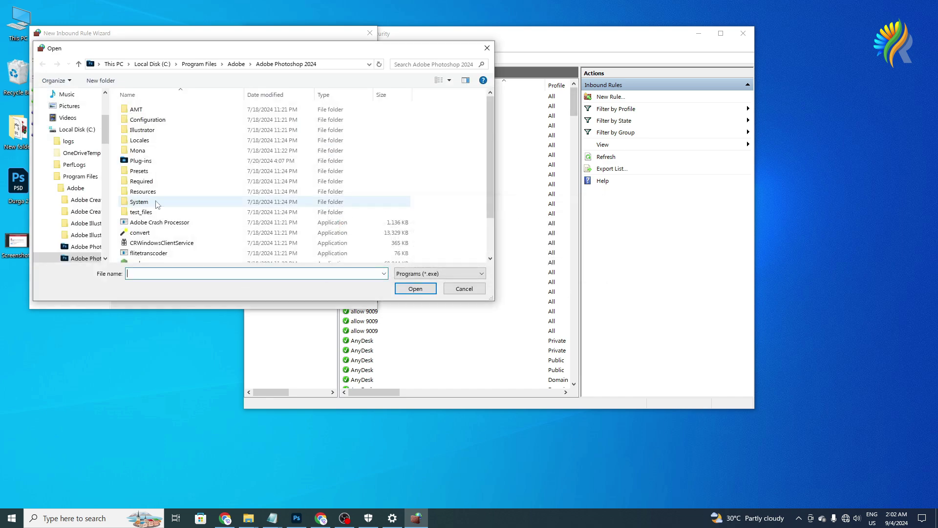
{"action": "scroll", "coordinate": [146, 203], "scroll_direction": "down", "scroll_amount": 2}
{"action": "left_click", "coordinate": [138, 231]}
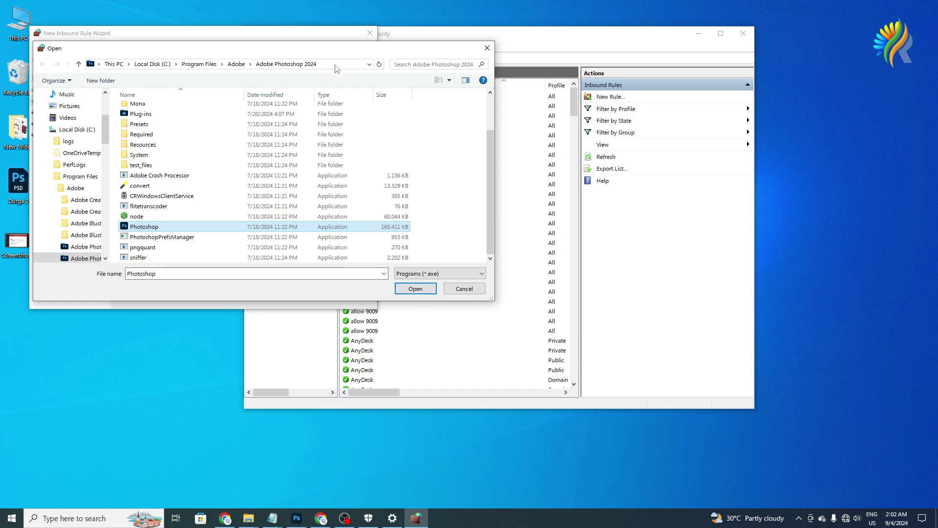
{"action": "left_click", "coordinate": [415, 289]}
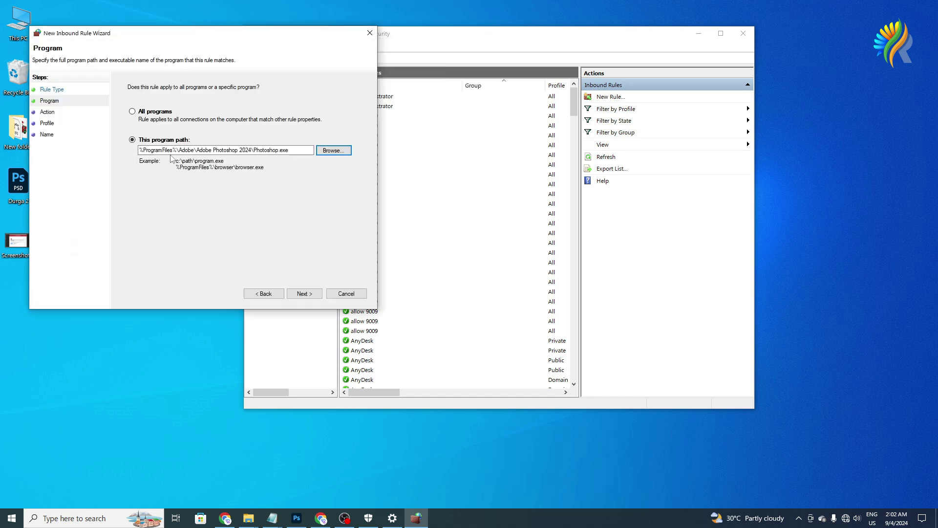
{"action": "left_click", "coordinate": [305, 294]}
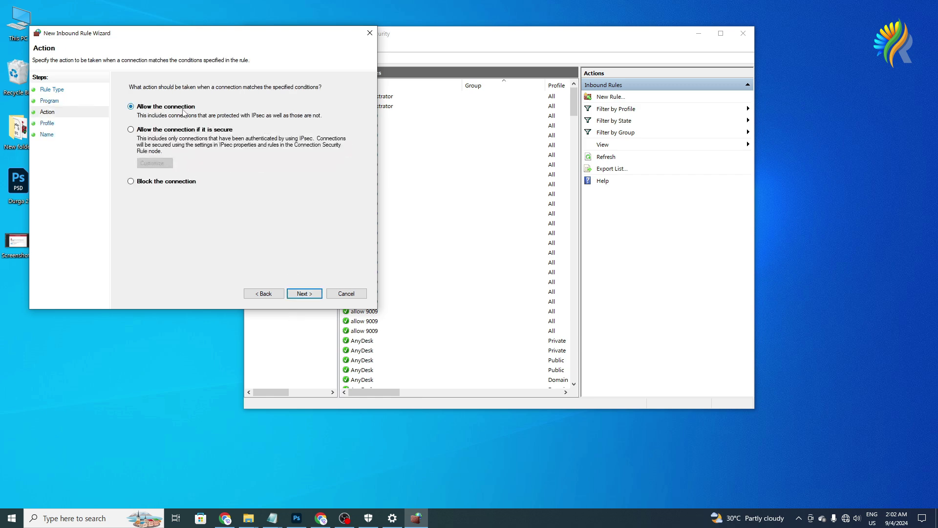
Step: Set the inbound rule to block the connection for all profiles and create it with the name photoshop and description hello
{"action": "left_click", "coordinate": [131, 181]}
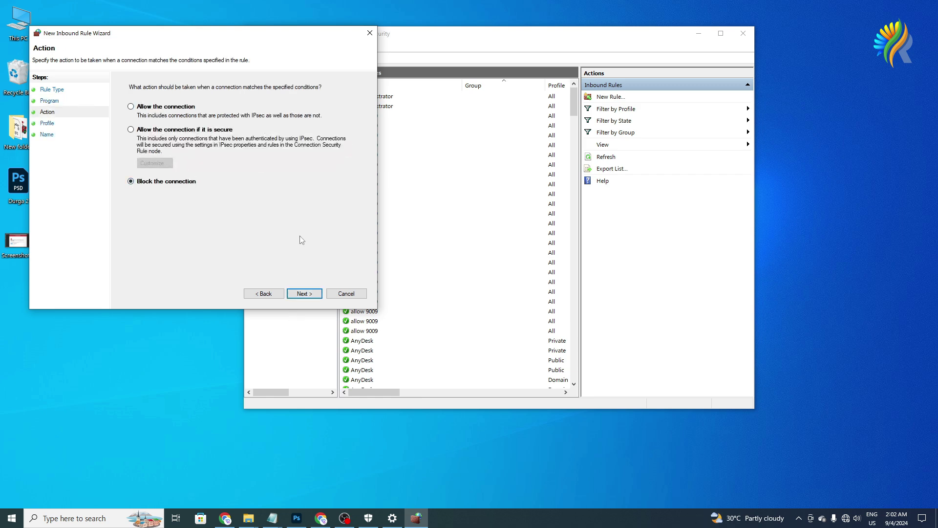
{"action": "left_click", "coordinate": [312, 299]}
{"action": "left_click", "coordinate": [310, 298]}
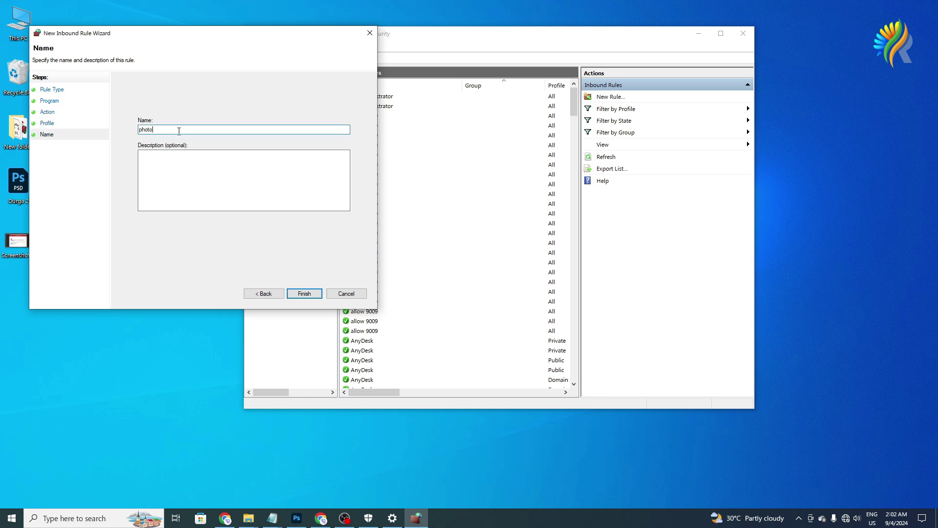
{"action": "left_click", "coordinate": [167, 165]}
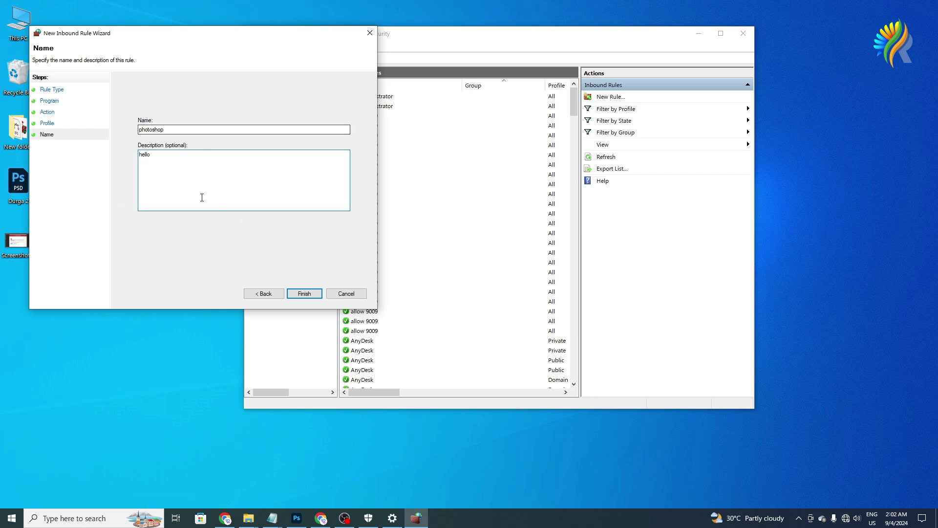
{"action": "left_click", "coordinate": [304, 294]}
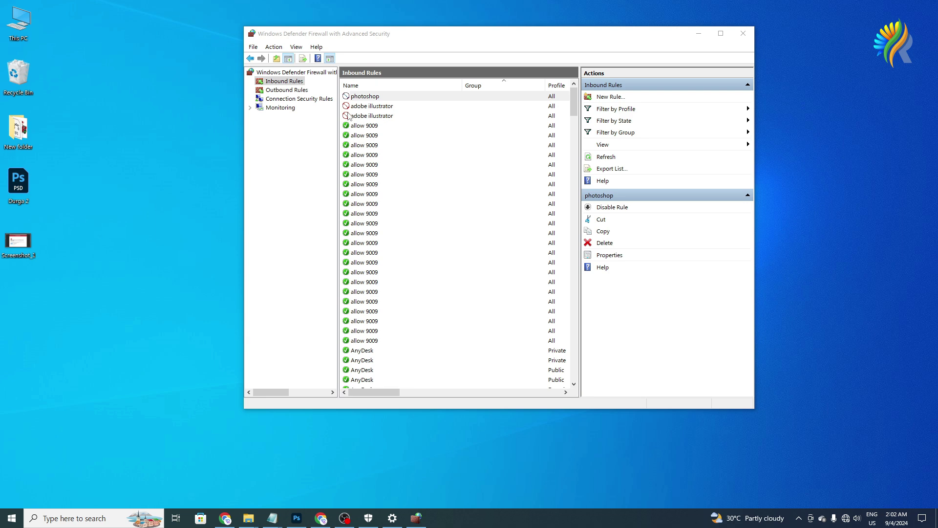
Step: Return to the outbound rules and start another new rule of the Program type
{"action": "left_click", "coordinate": [287, 90]}
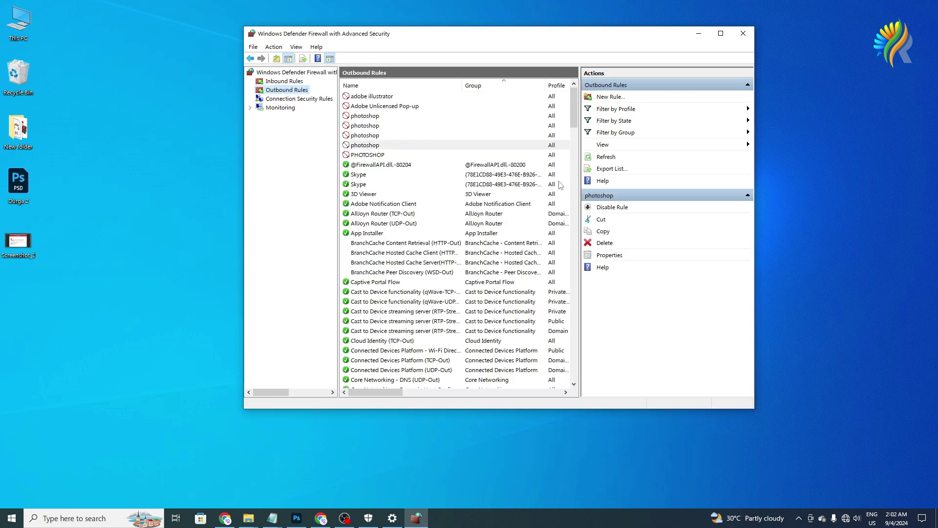
{"action": "left_click", "coordinate": [611, 98]}
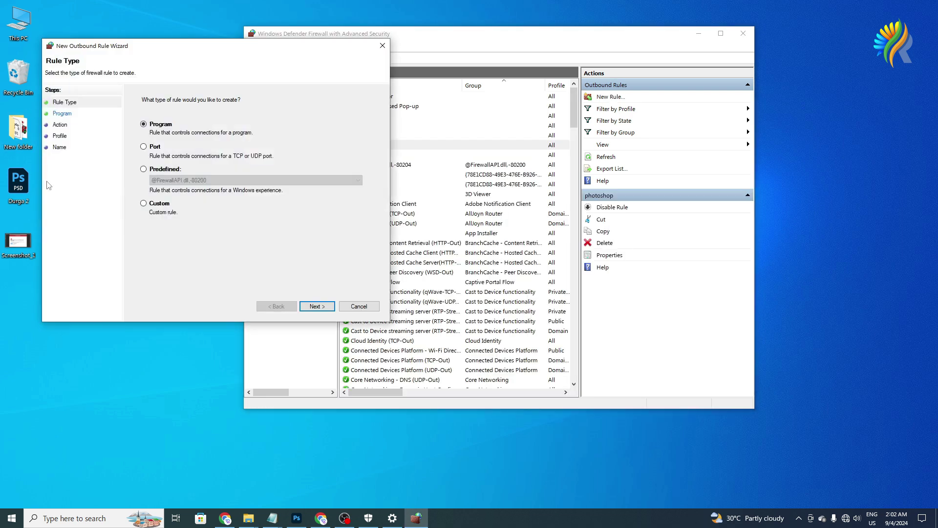
{"action": "left_click", "coordinate": [319, 307]}
Step: Set the outbound rule's program path to the Adobe Illustrator 2024 shortcut in C:\Program Files\Adobe\Adobe Illustrator 2024
{"action": "left_click", "coordinate": [346, 163]}
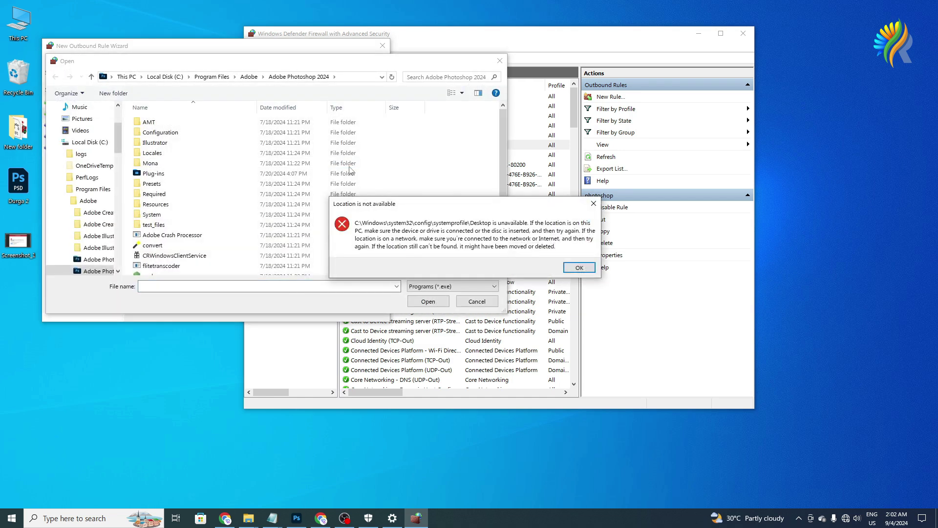
{"action": "left_click", "coordinate": [580, 268]}
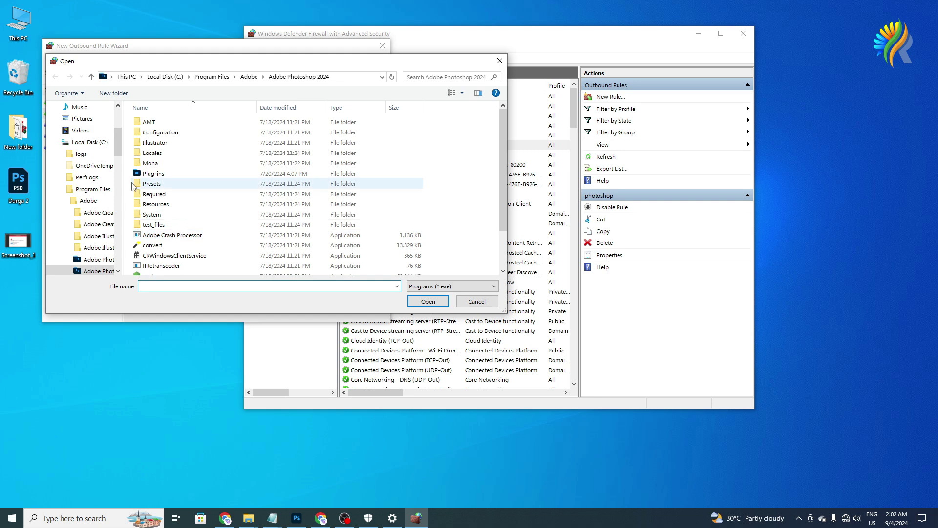
{"action": "scroll", "coordinate": [92, 156], "scroll_direction": "up", "scroll_amount": 3}
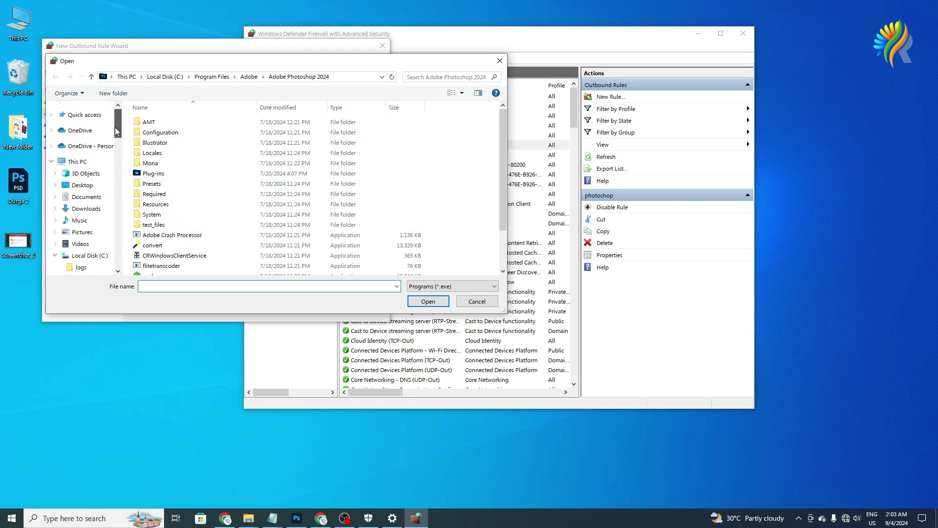
{"action": "left_click", "coordinate": [75, 162]}
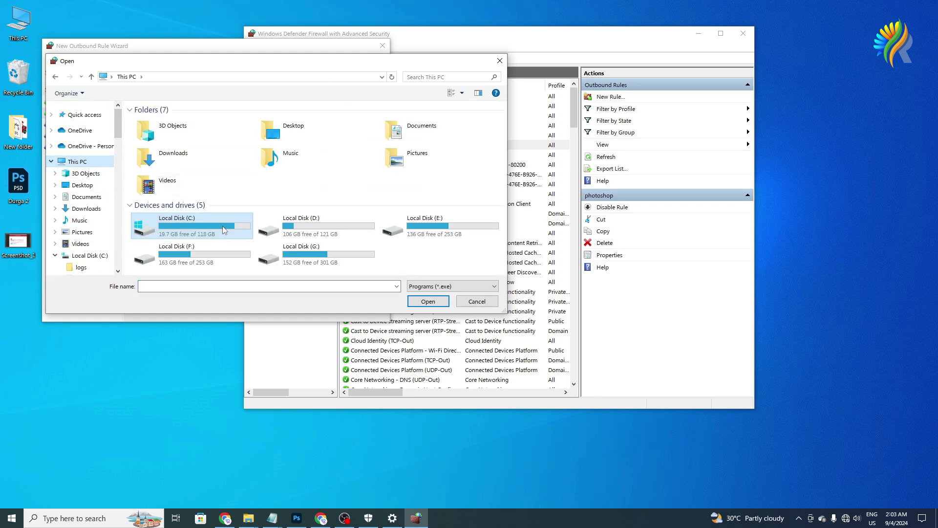
{"action": "double_click", "coordinate": [222, 224]}
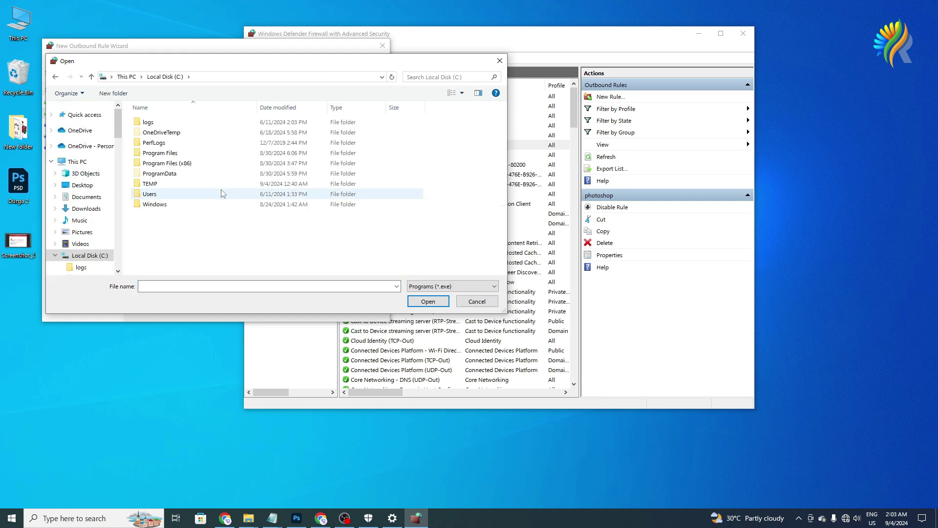
{"action": "double_click", "coordinate": [163, 154]}
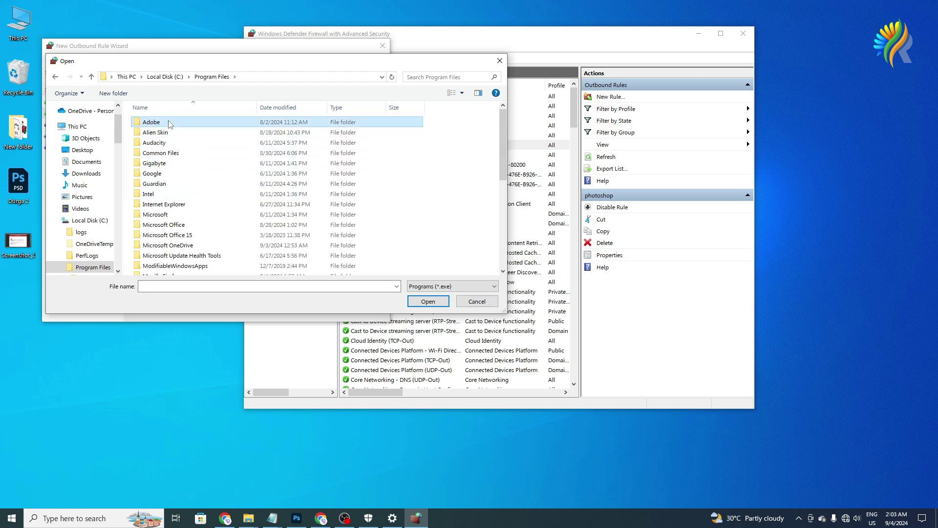
{"action": "double_click", "coordinate": [152, 122]}
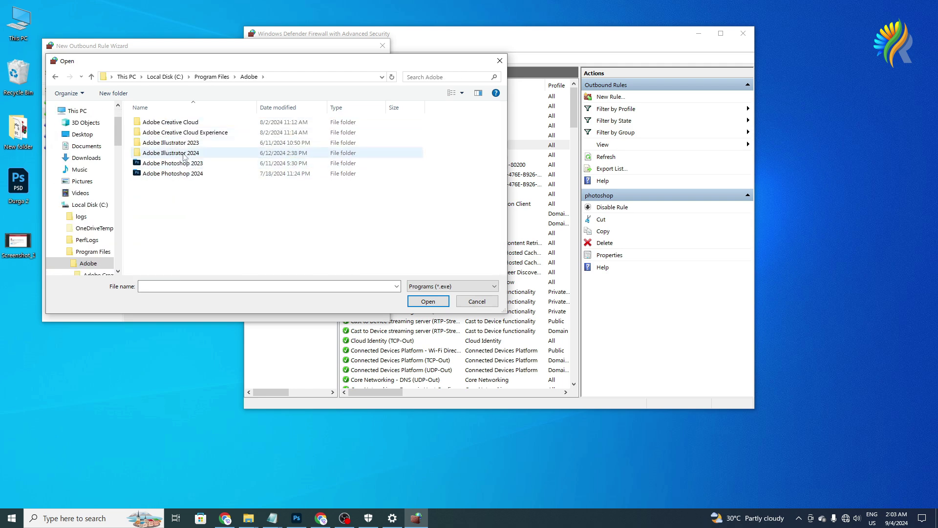
{"action": "double_click", "coordinate": [185, 153]}
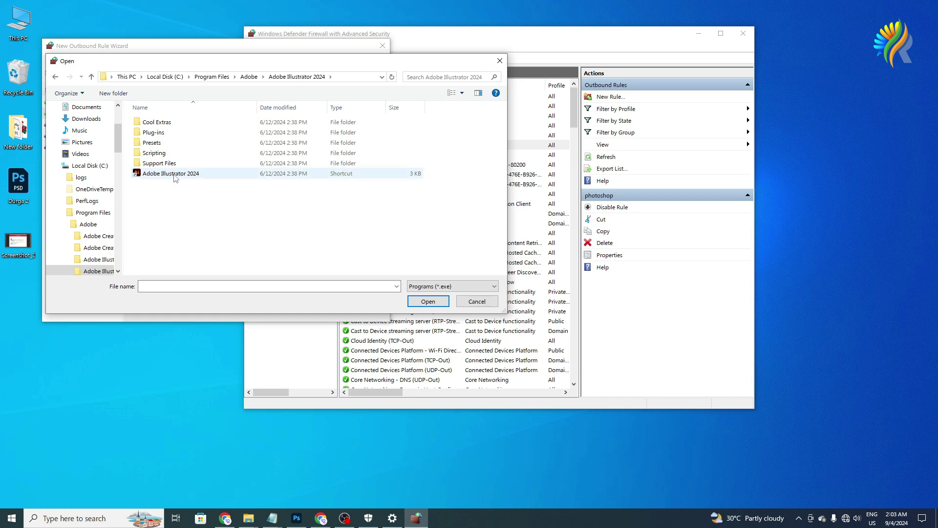
{"action": "double_click", "coordinate": [172, 174]}
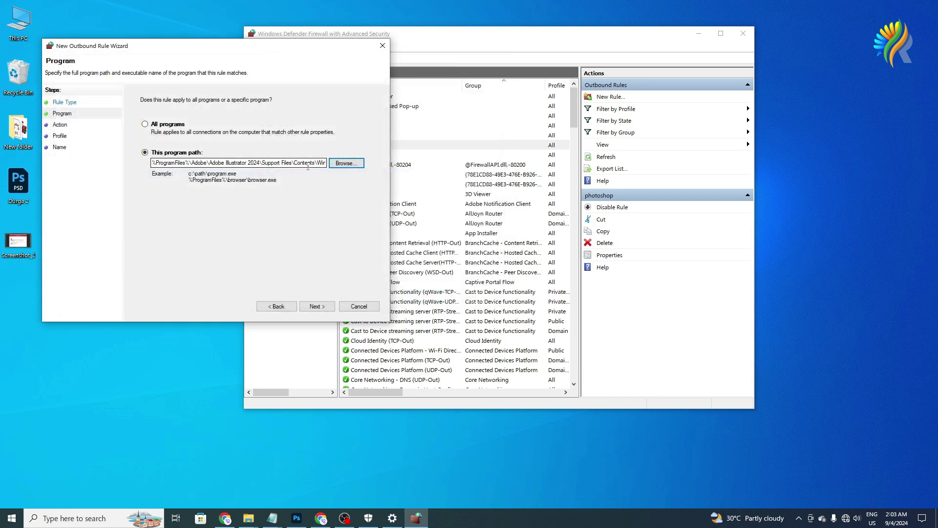
Step: Set the outbound rule to block the connection for all profiles and create it with the name adobe and description hello
{"action": "left_click", "coordinate": [316, 307]}
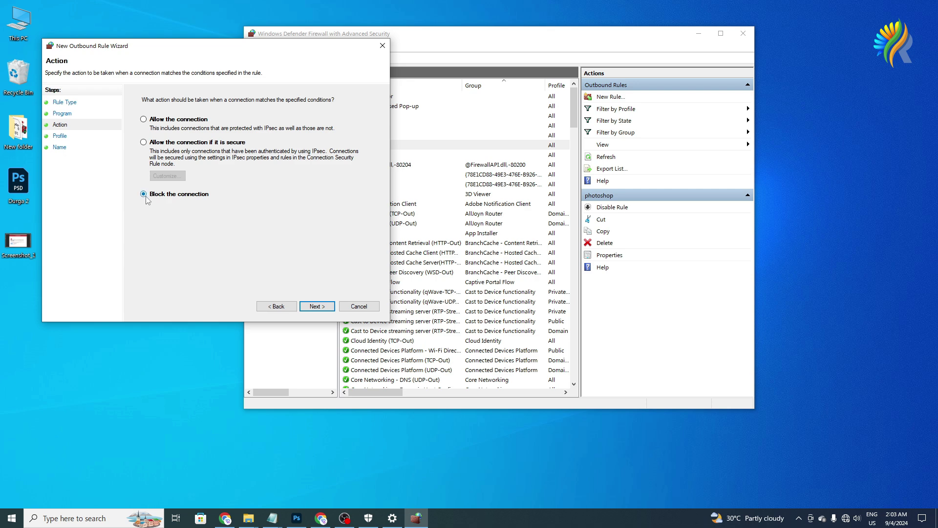
{"action": "left_click", "coordinate": [317, 306]}
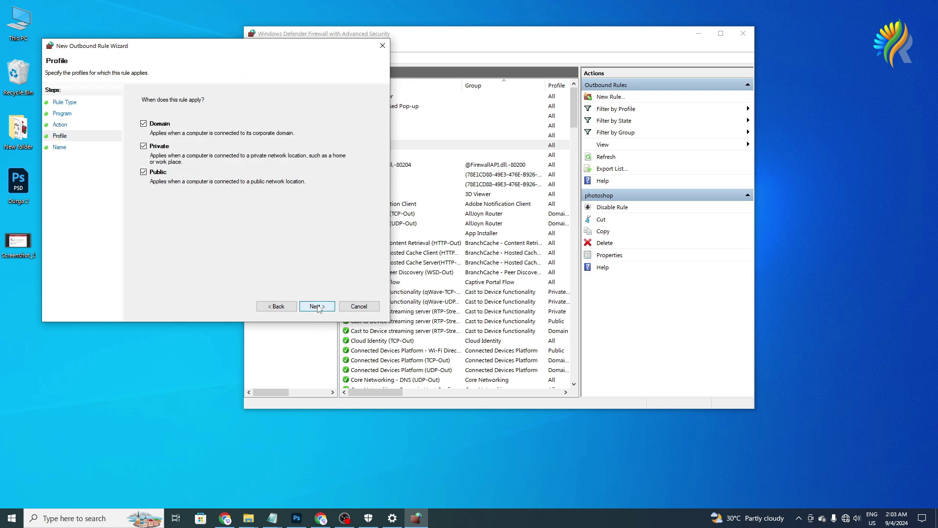
{"action": "left_click", "coordinate": [318, 307]}
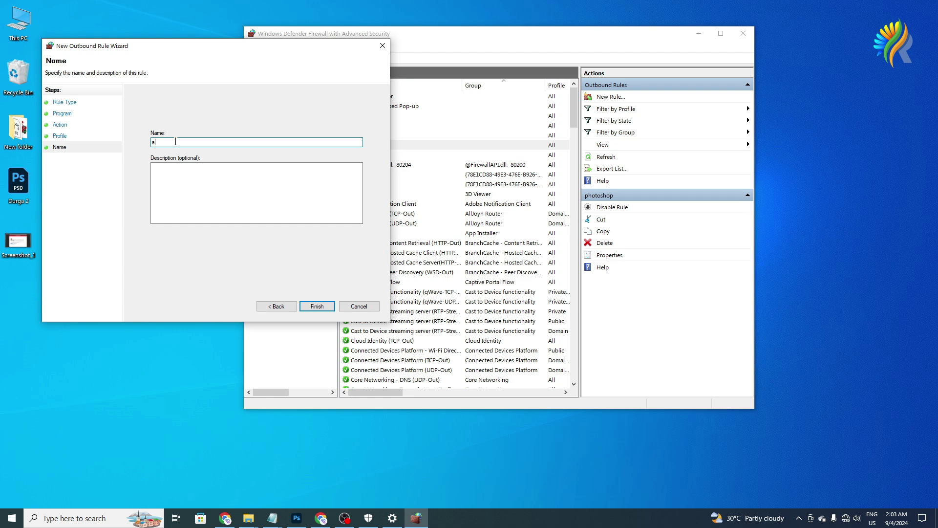
{"action": "left_click", "coordinate": [172, 168]}
{"action": "type", "text": "hello"}
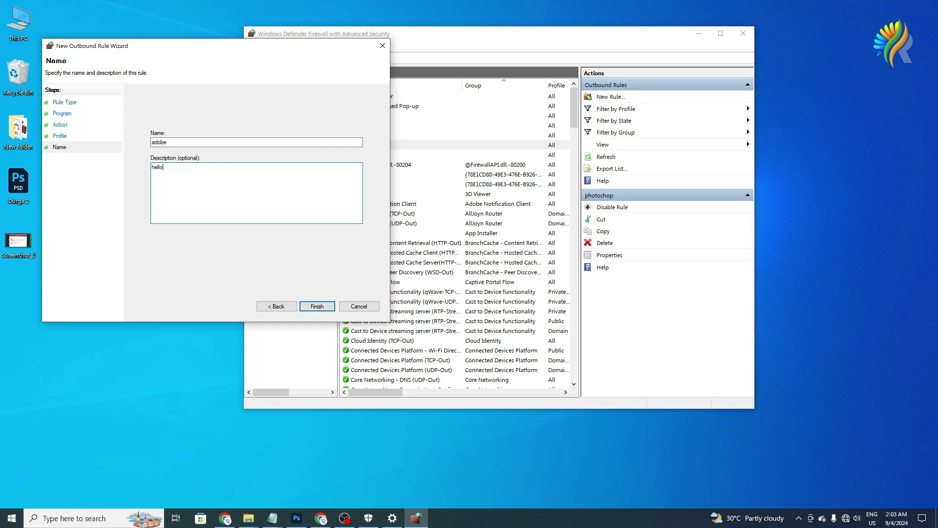
{"action": "left_click_drag", "start_coordinate": [181, 142], "coordinate": [154, 142]}
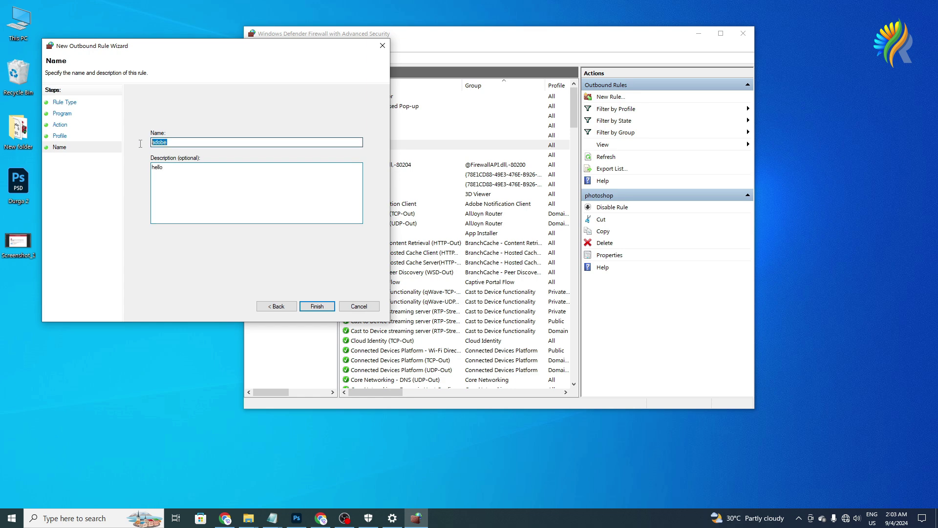
{"action": "left_click", "coordinate": [318, 307]}
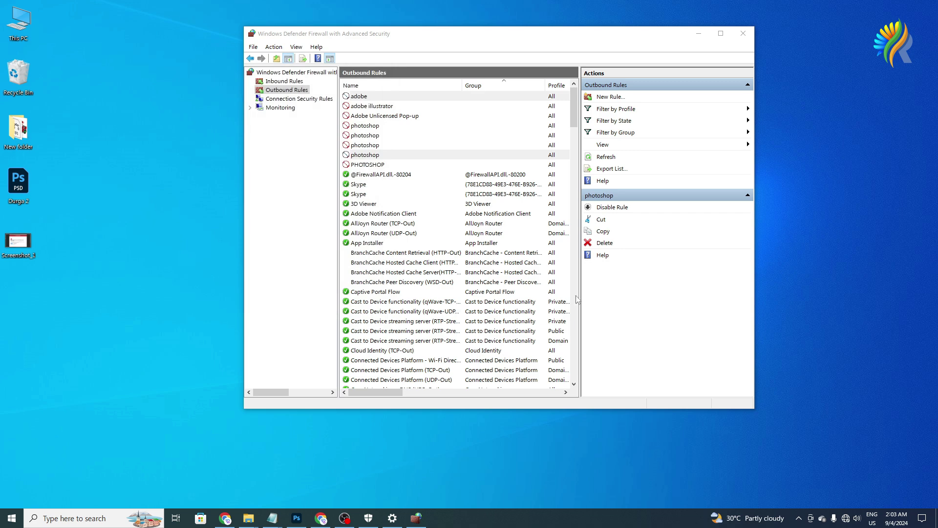
Step: Start a new inbound rule of the Program type with the Adobe Illustrator 2024 shortcut as its program path
{"action": "left_click", "coordinate": [284, 81]}
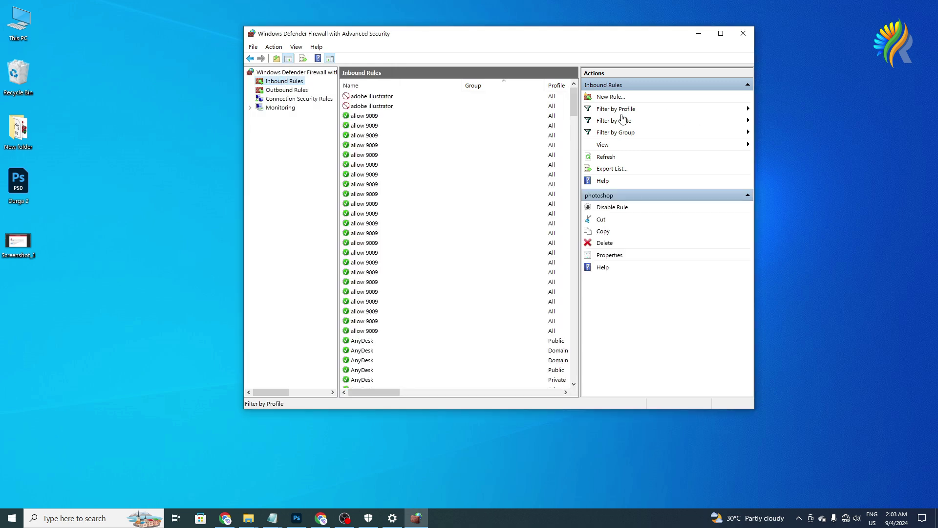
{"action": "left_click", "coordinate": [613, 97]}
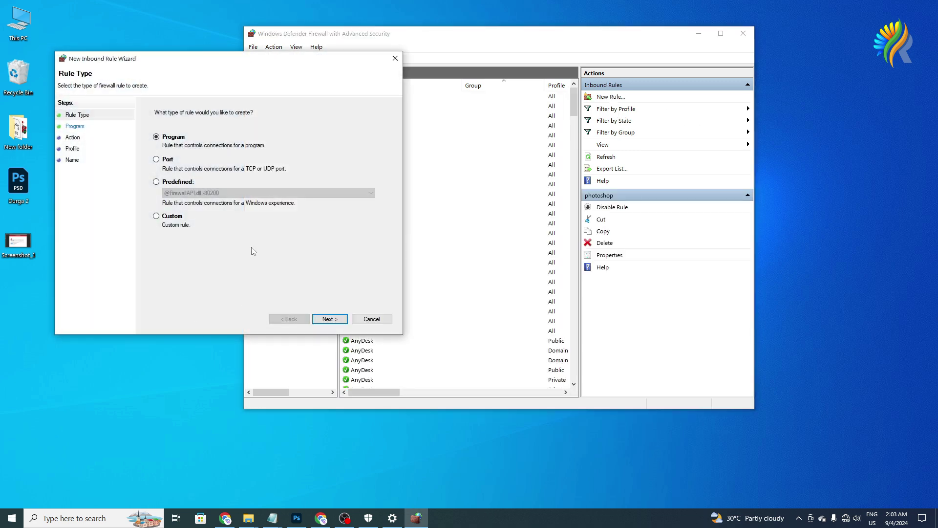
{"action": "left_click", "coordinate": [320, 319]}
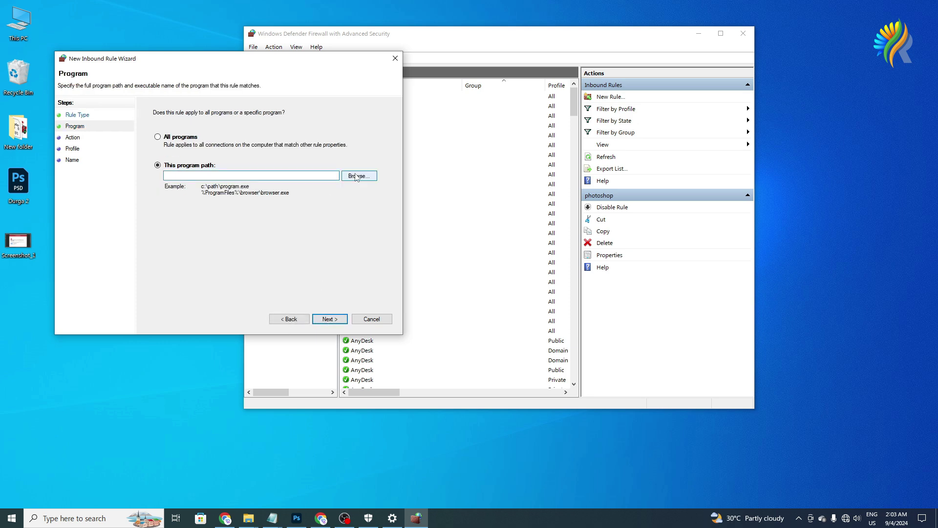
{"action": "left_click", "coordinate": [355, 177]}
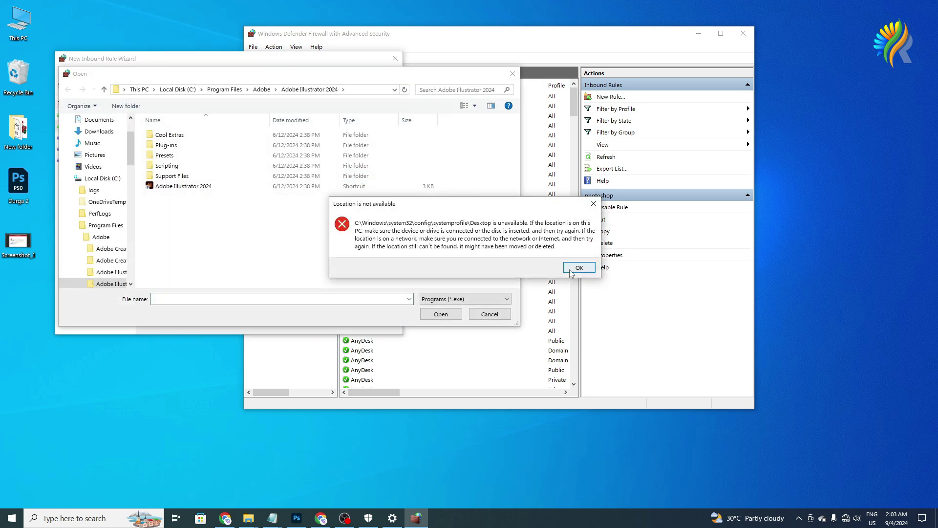
{"action": "left_click", "coordinate": [577, 269]}
{"action": "left_click", "coordinate": [182, 190]}
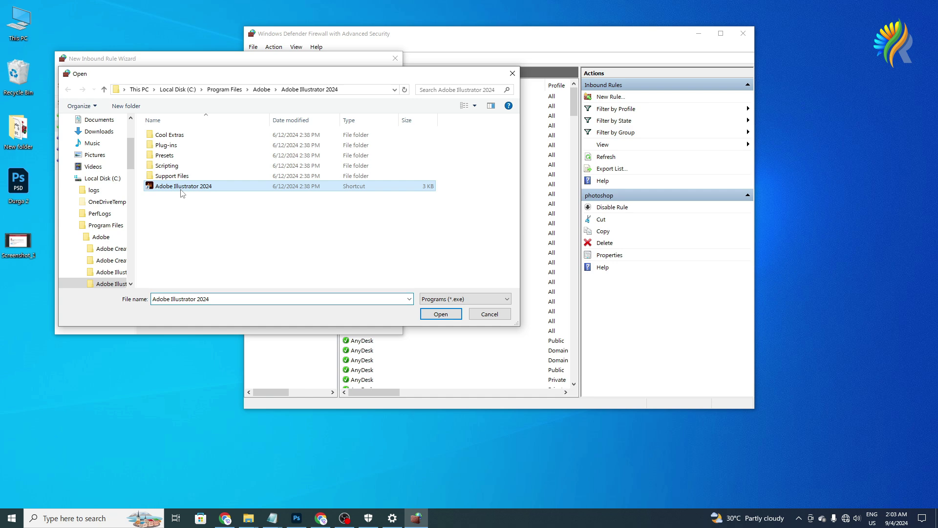
{"action": "left_click", "coordinate": [454, 316]}
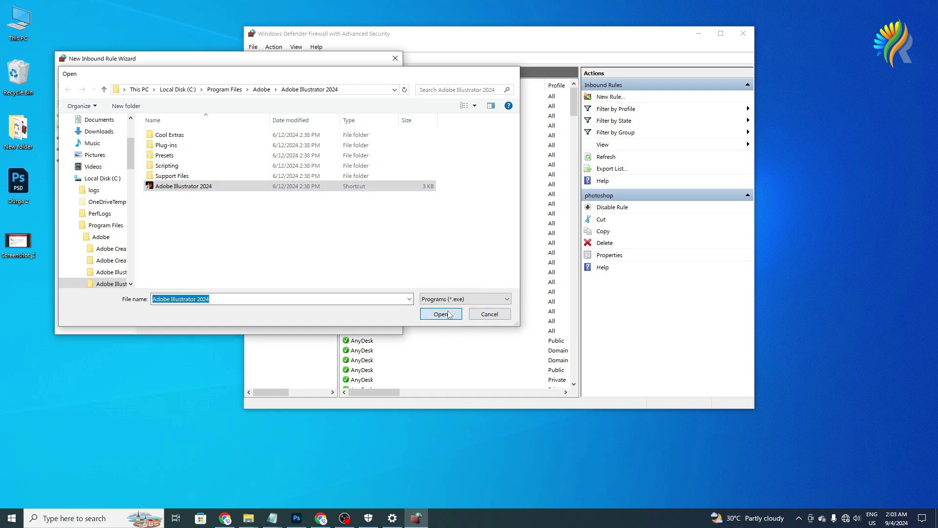
Step: Set the inbound rule to block the connection for all profiles and create it with the name adobe
{"action": "left_click", "coordinate": [329, 320]}
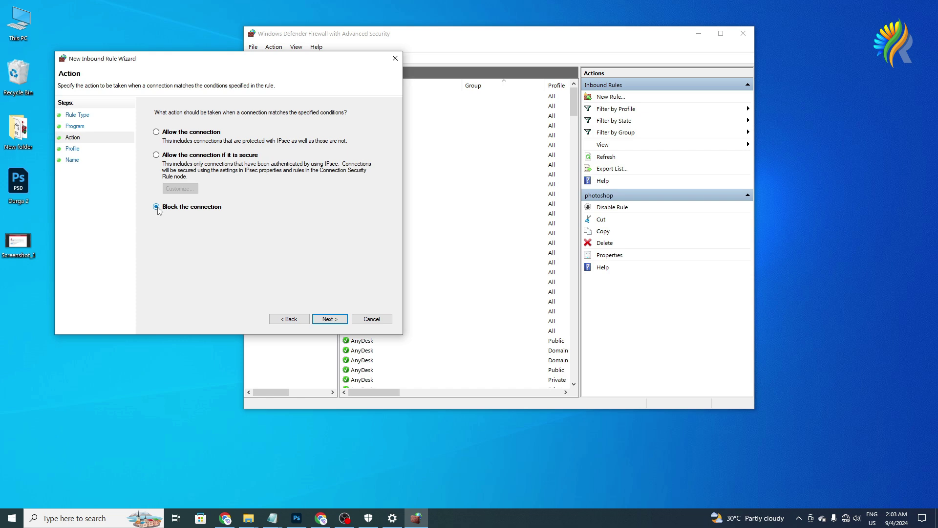
{"action": "left_click", "coordinate": [332, 321]}
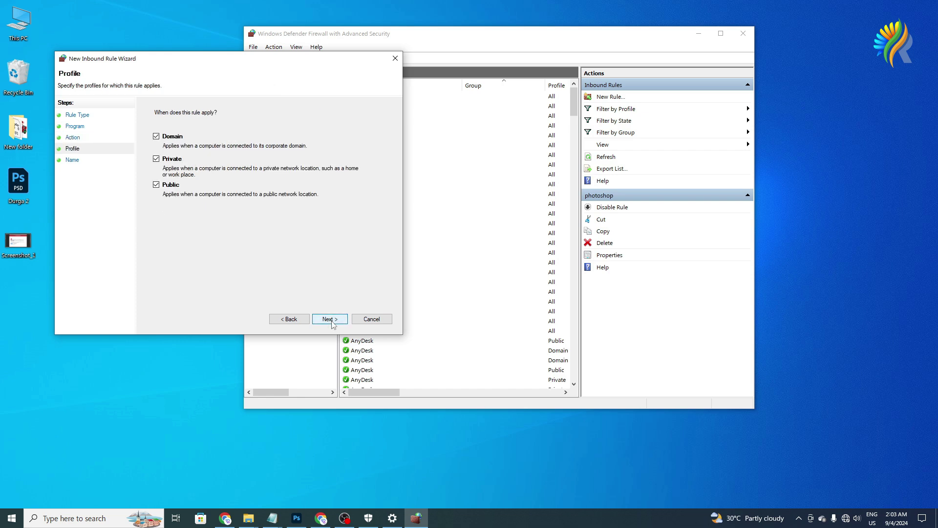
{"action": "left_click", "coordinate": [332, 321]}
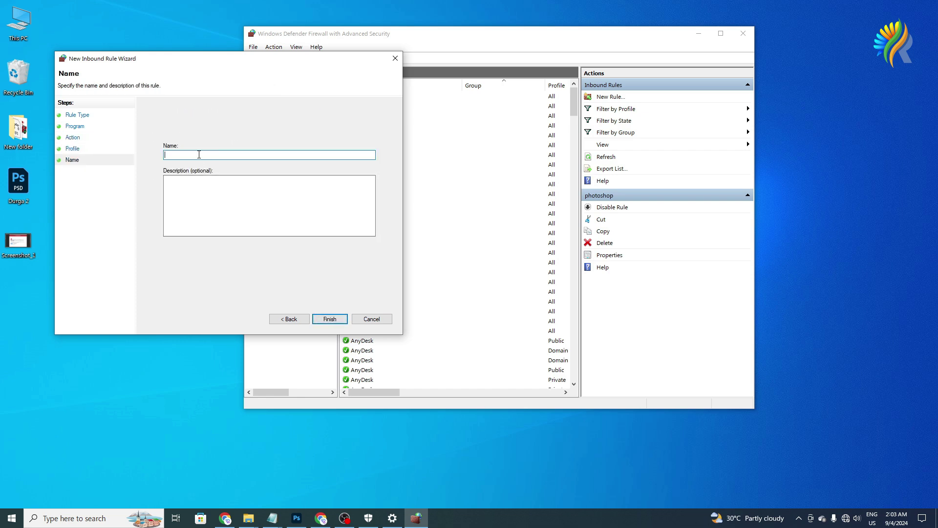
{"action": "left_click", "coordinate": [210, 196]}
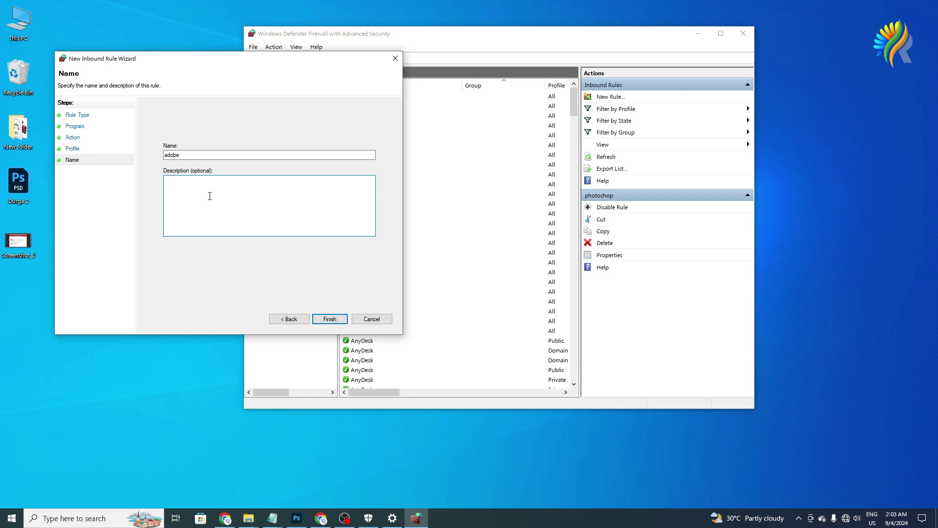
{"action": "key", "text": "Return"}
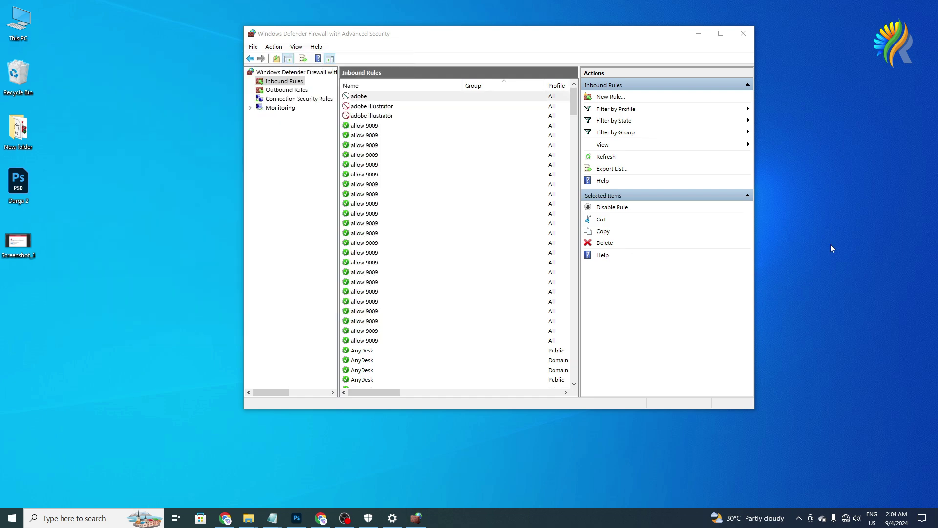